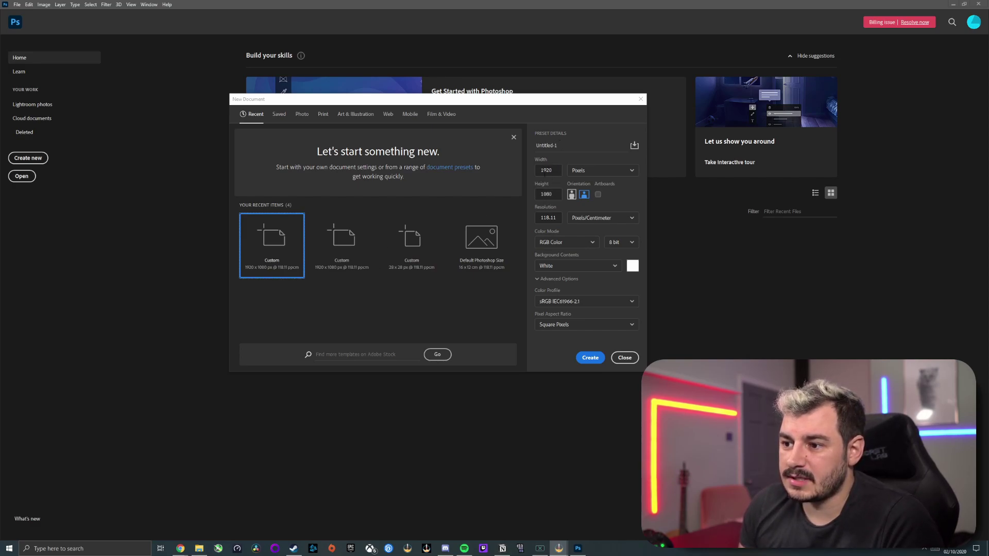
- Name the new white 1920 × 1080 document 'Webcam Rounded Corners' and create it
click(561, 149)
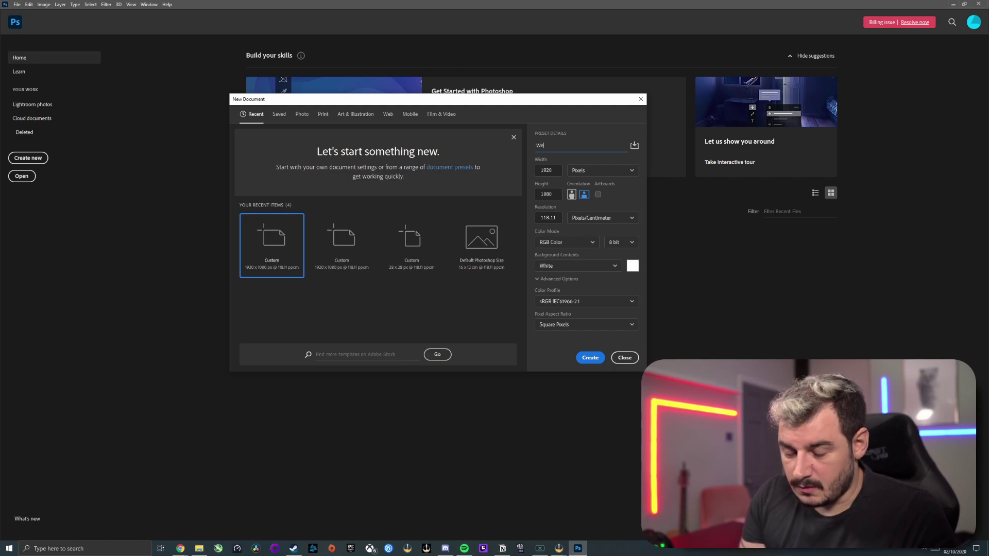
text(Webcam Rounded C)
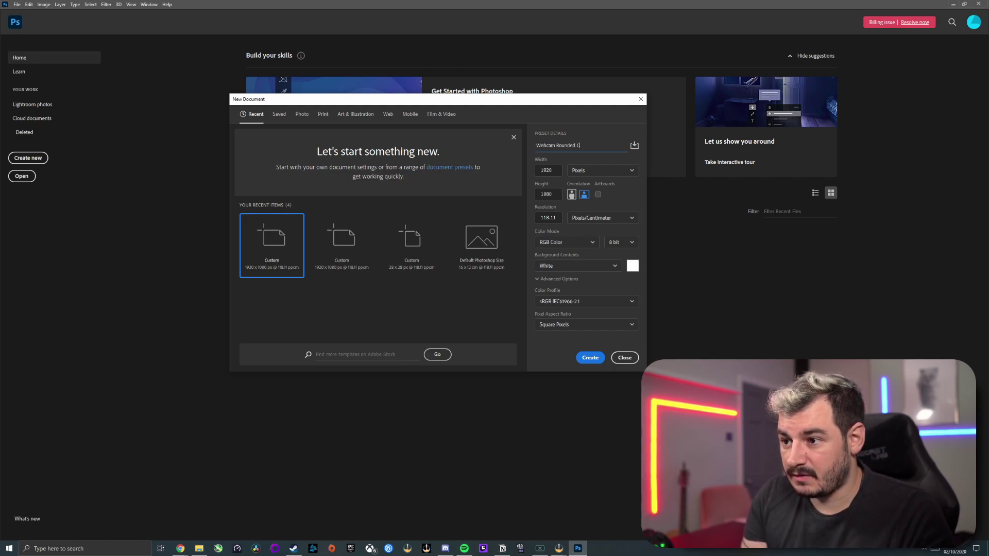
text(orners)
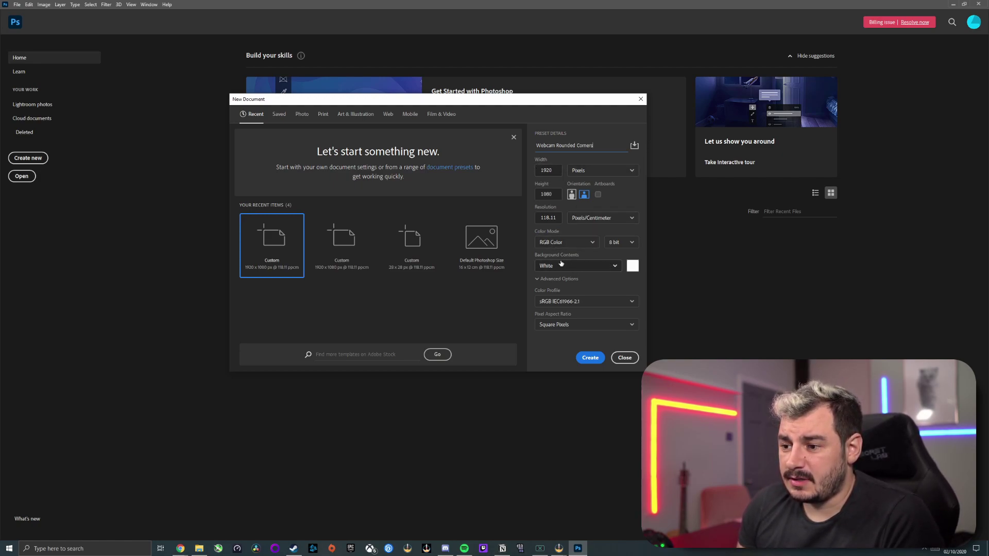
click(590, 359)
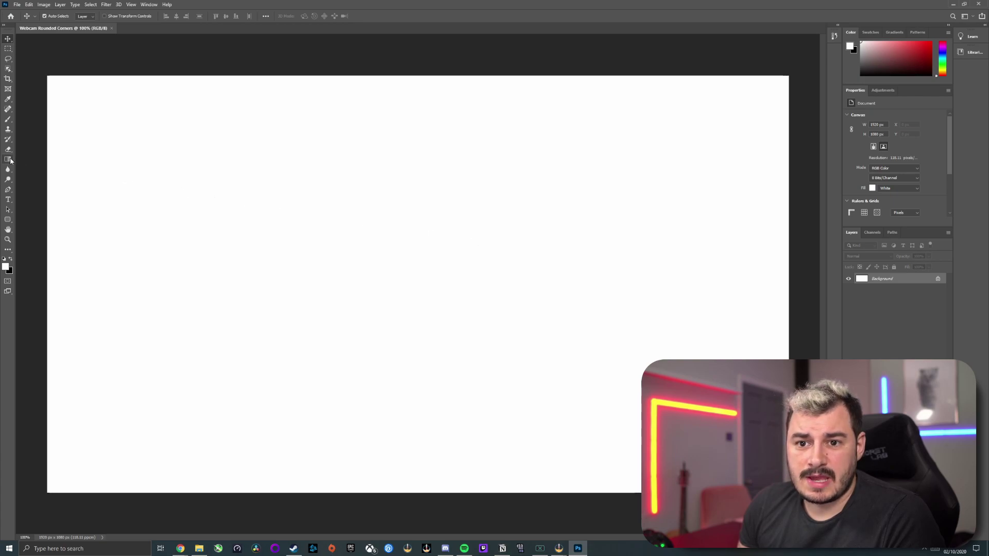
- Select the Rounded Rectangle Tool, drawing a trial shape and undoing it
click(8, 219)
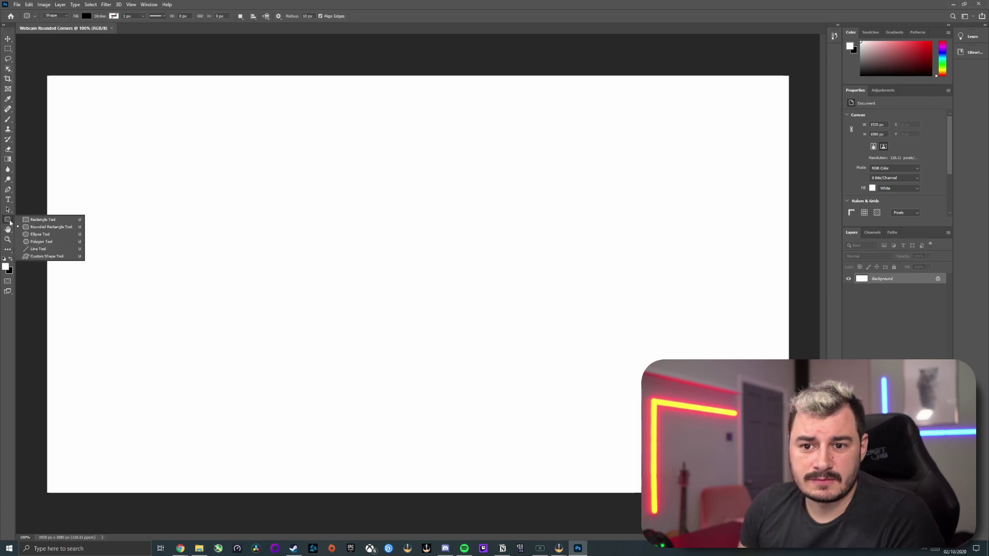
click(36, 220)
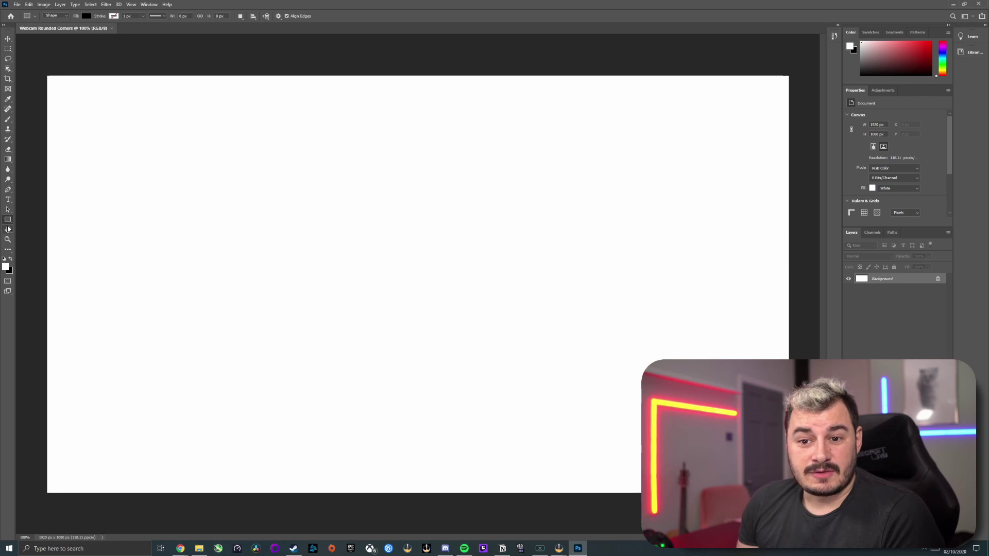
click(9, 221)
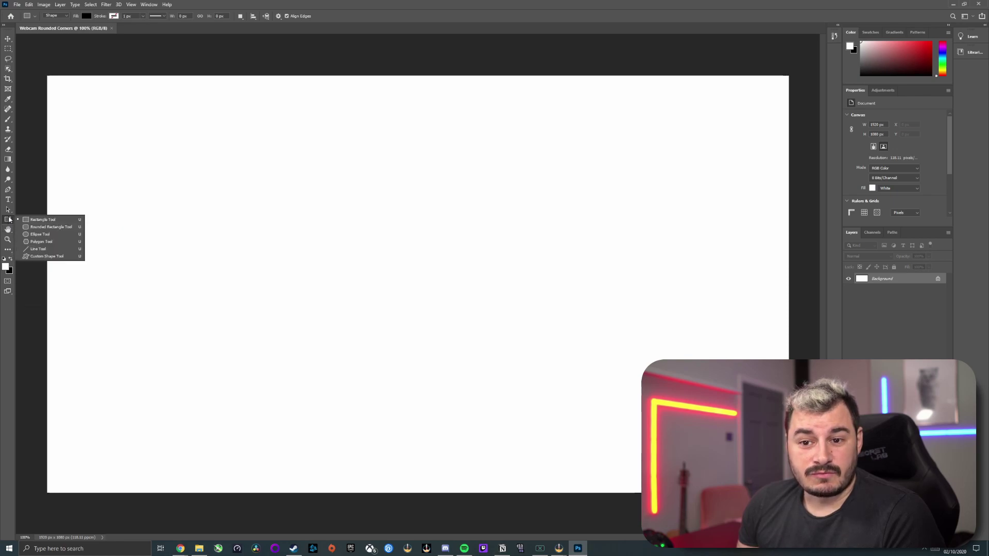
click(40, 228)
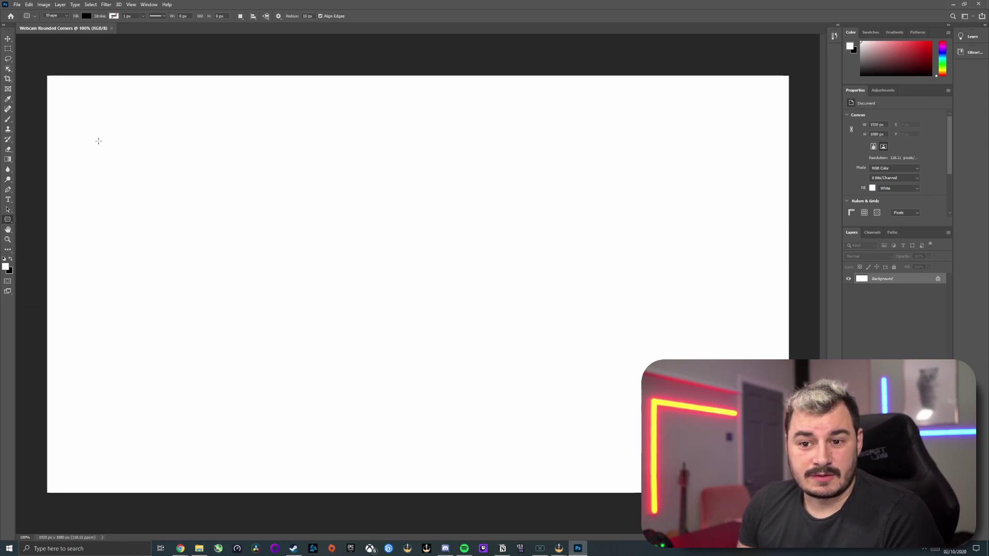
drag(117, 122, 409, 258)
key(ctrl+z)
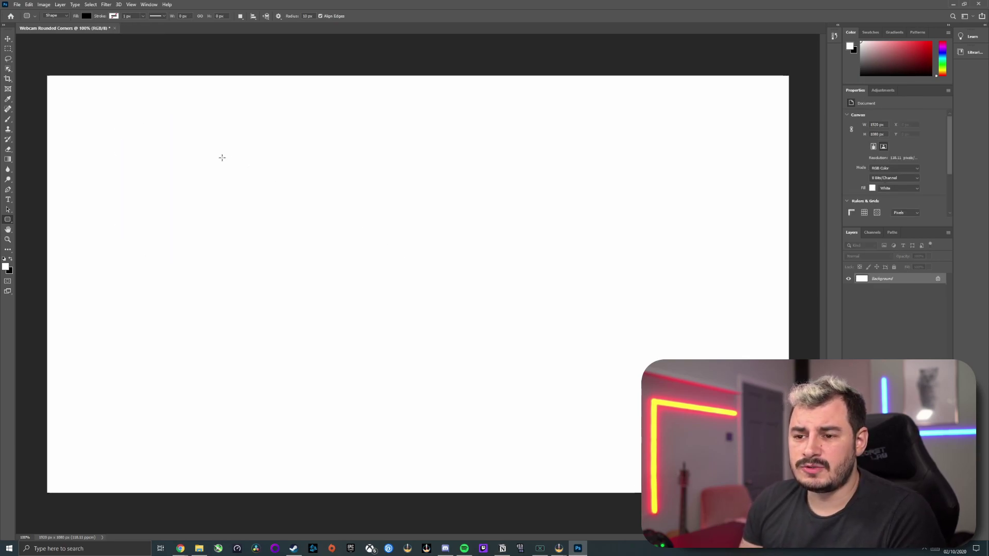
- Create a 1920 × 1080 rounded rectangle with all four corner radii set to 140 px
click(208, 154)
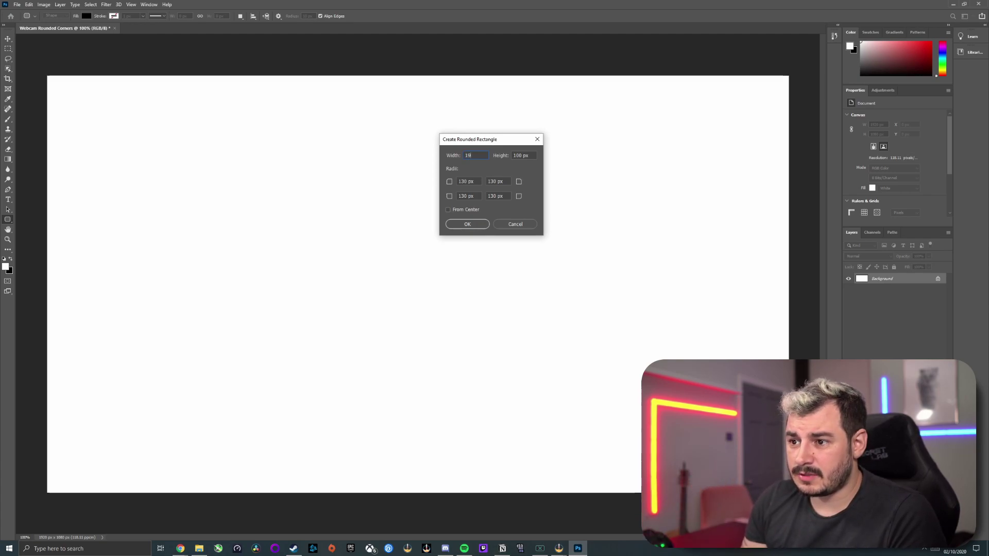
text(1920)
key(Tab)
text(10)
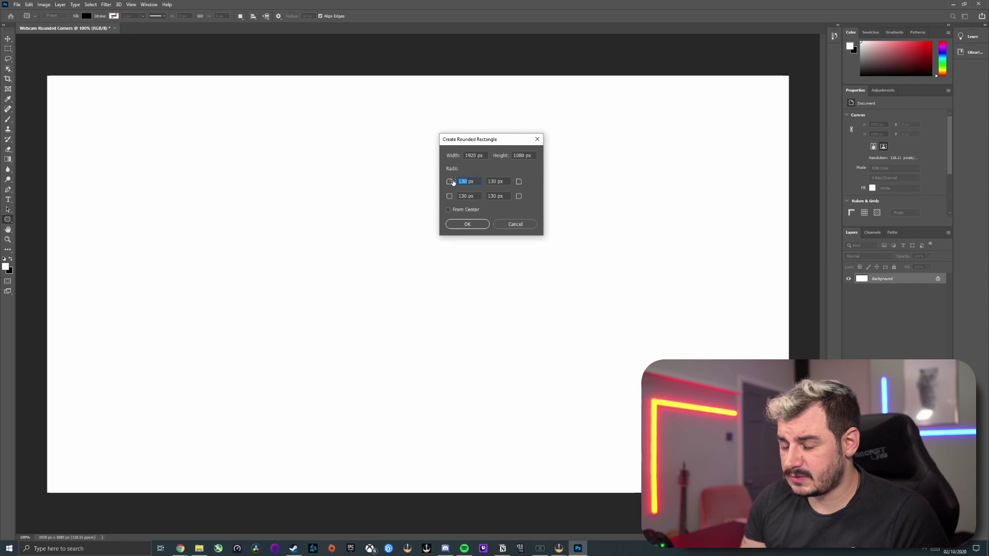
key(Tab)
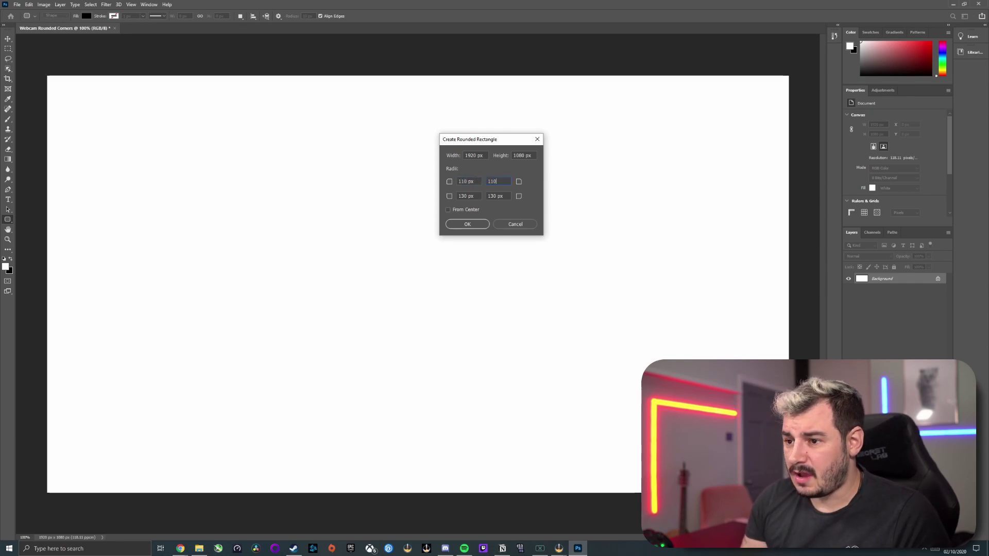
text(110)
key(Tab)
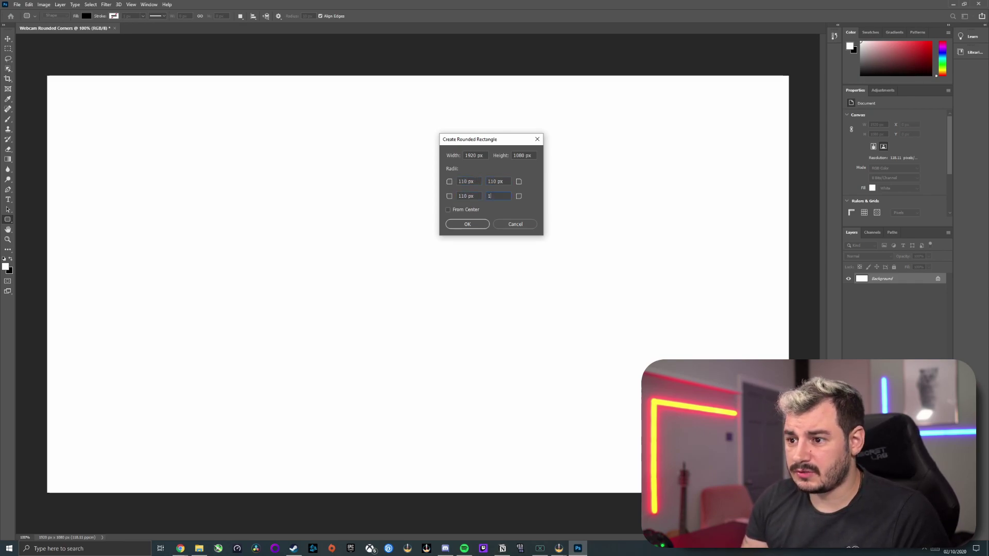
key(Tab)
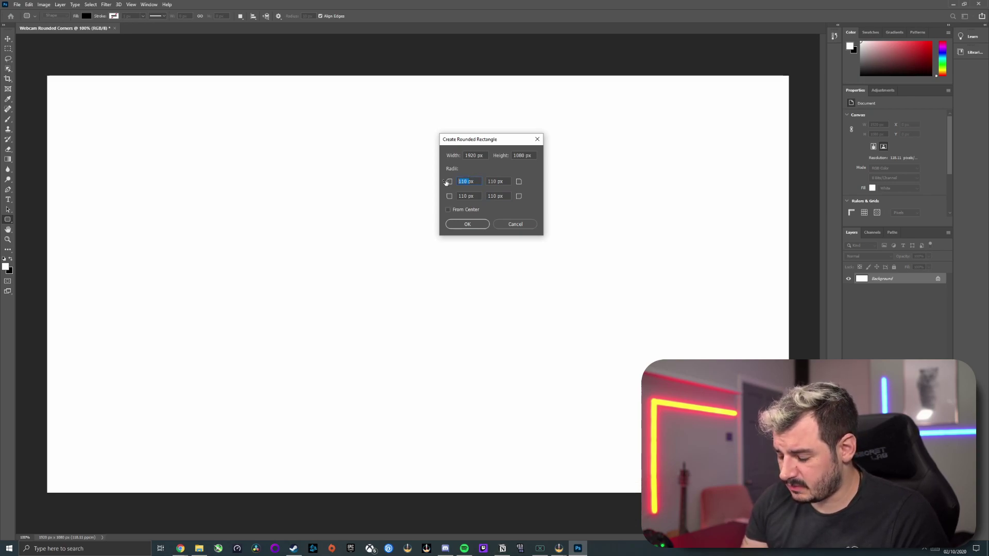
text(1px)
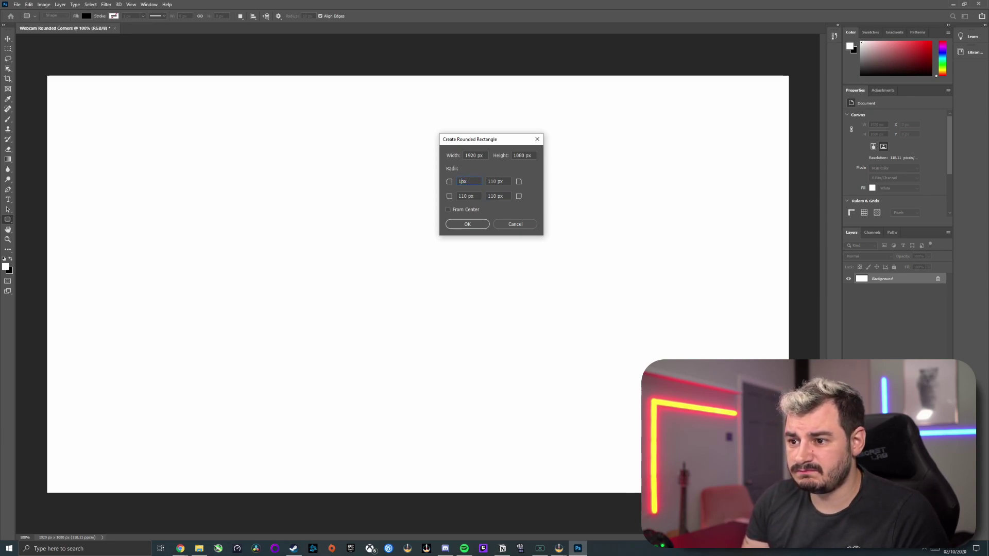
text(140)
key(Tab)
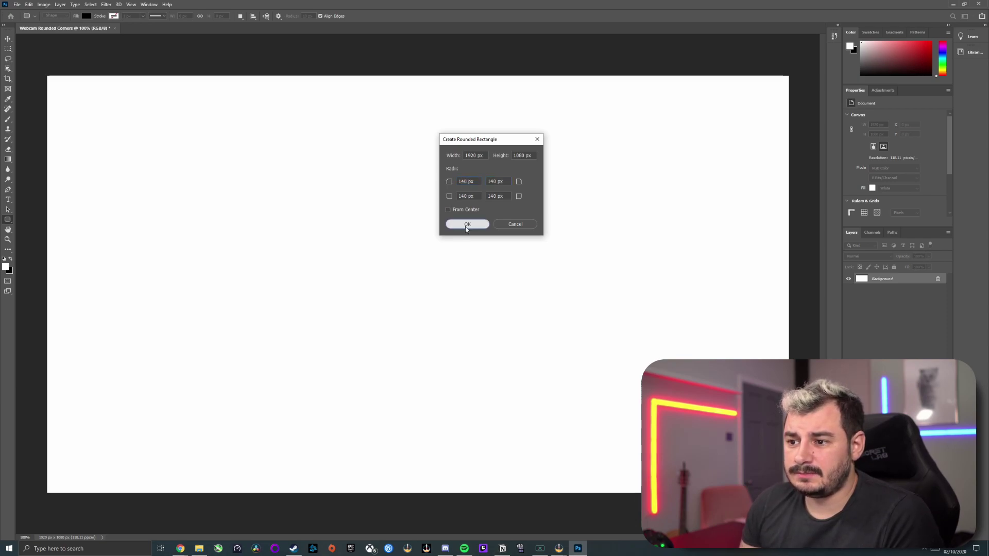
click(467, 225)
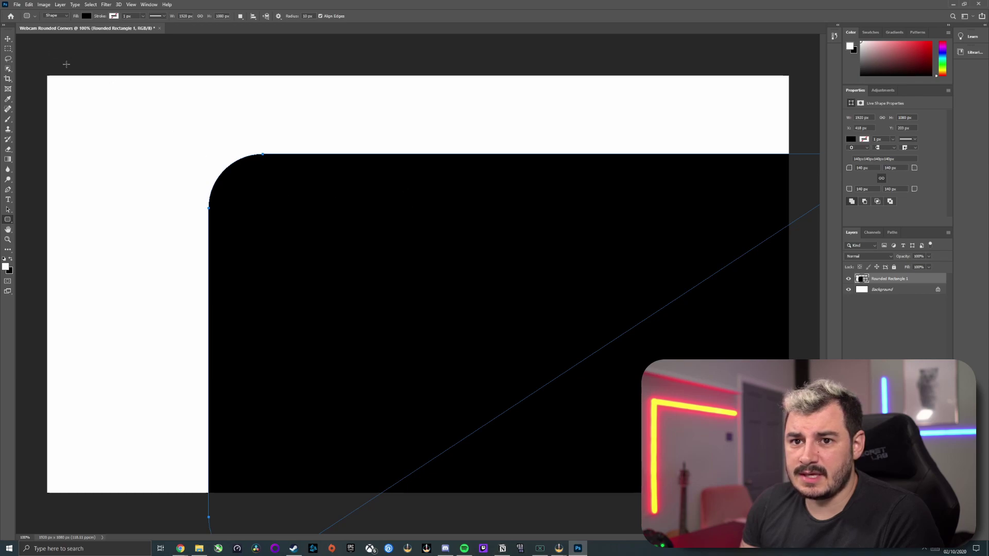
- Move the rounded rectangle to X 0, Y 0 so it fills the canvas
click(7, 40)
drag(385, 269, 215, 192)
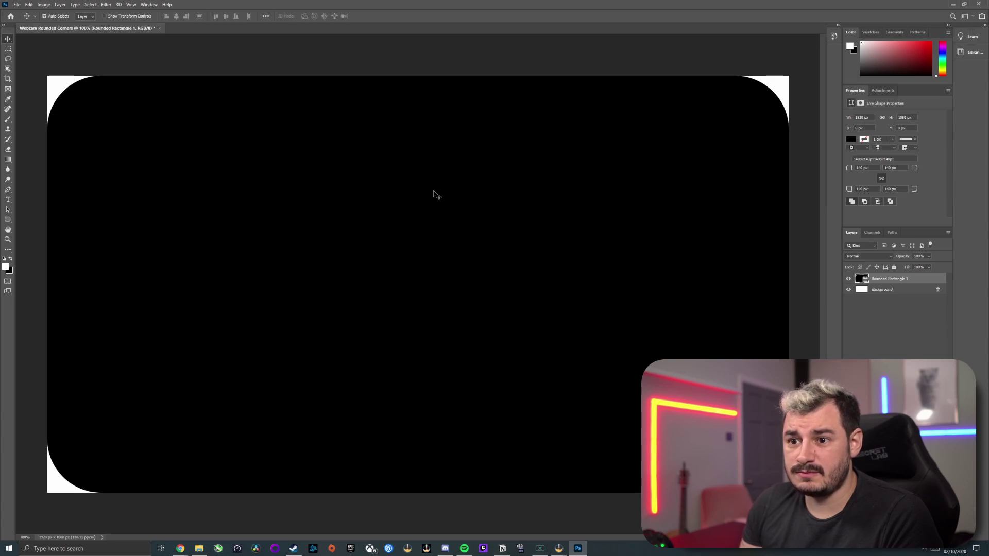
drag(433, 193, 427, 363)
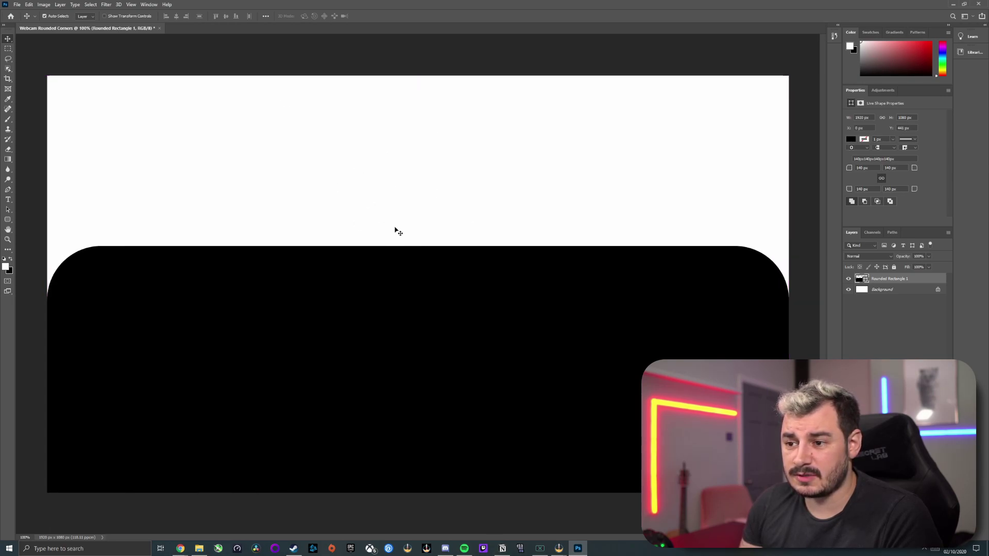
drag(562, 319, 558, 156)
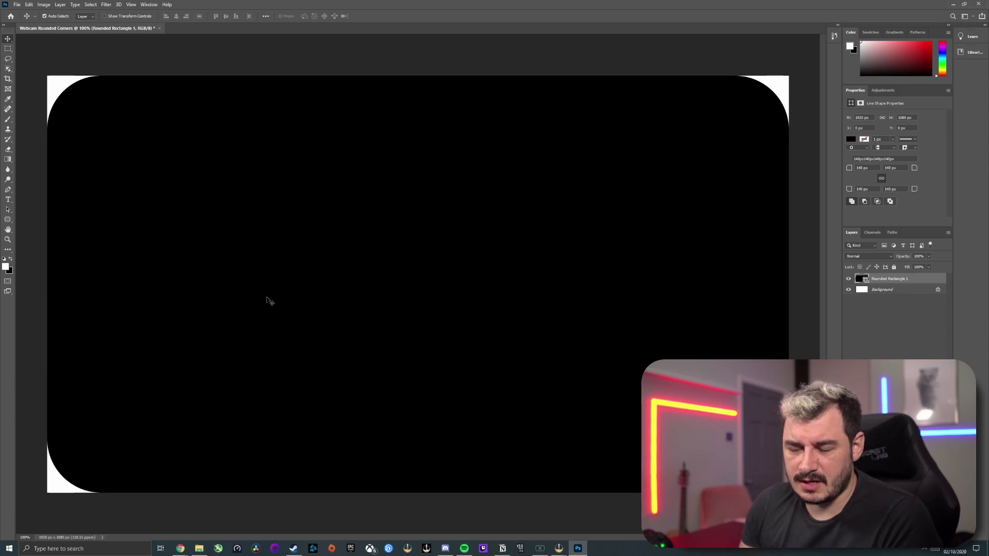
- Select the Background and Rounded Rectangle 1 layers and merge them with Ctrl+E
click(885, 290)
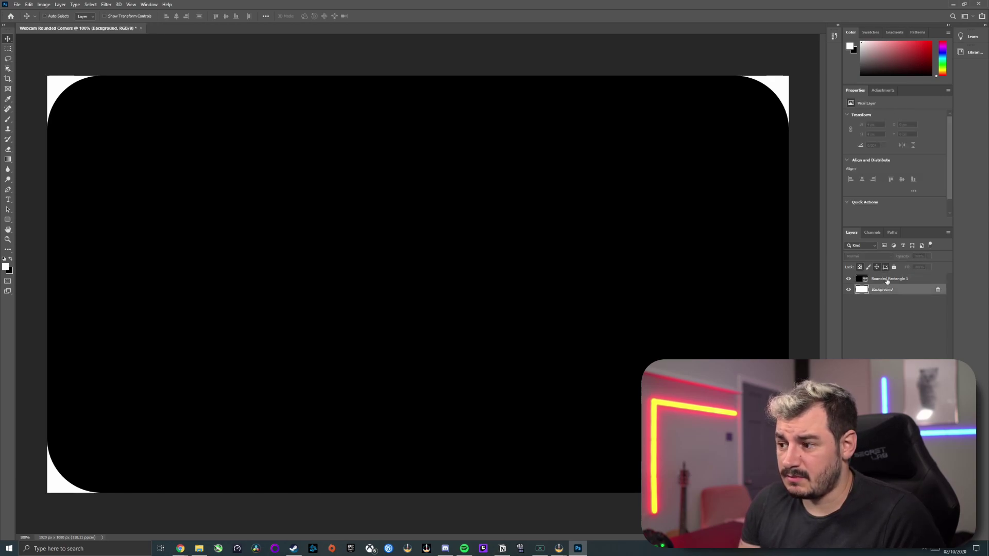
click(887, 280)
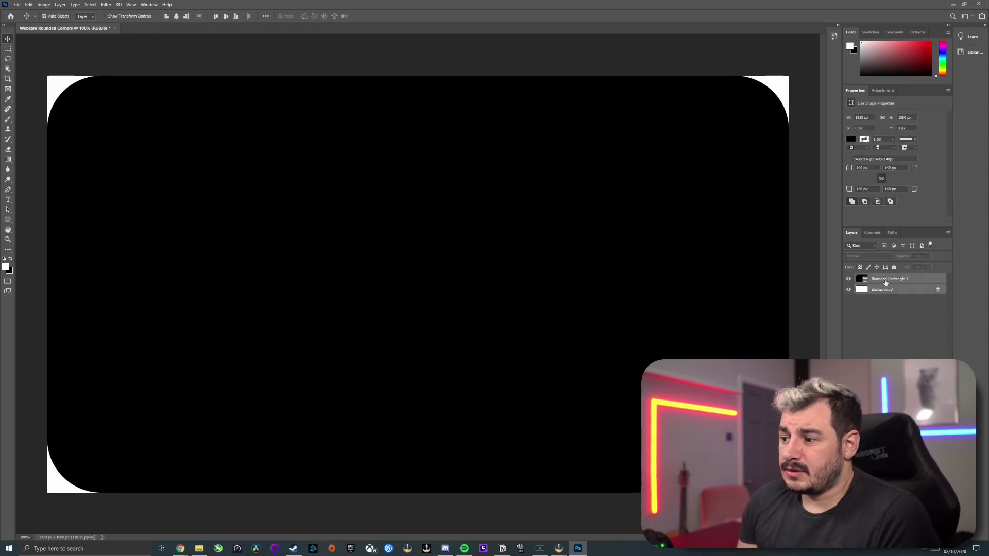
right_click(901, 288)
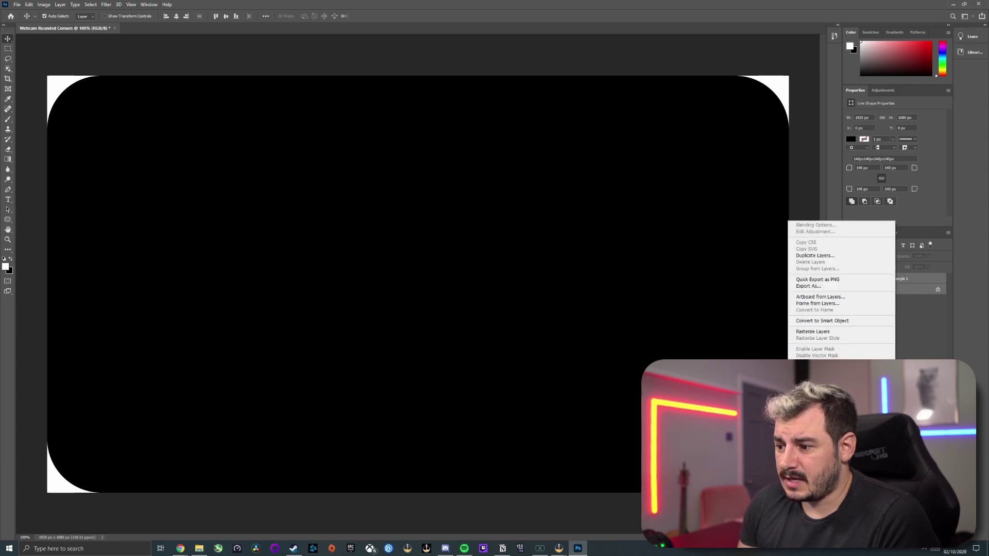
key(ctrl+e)
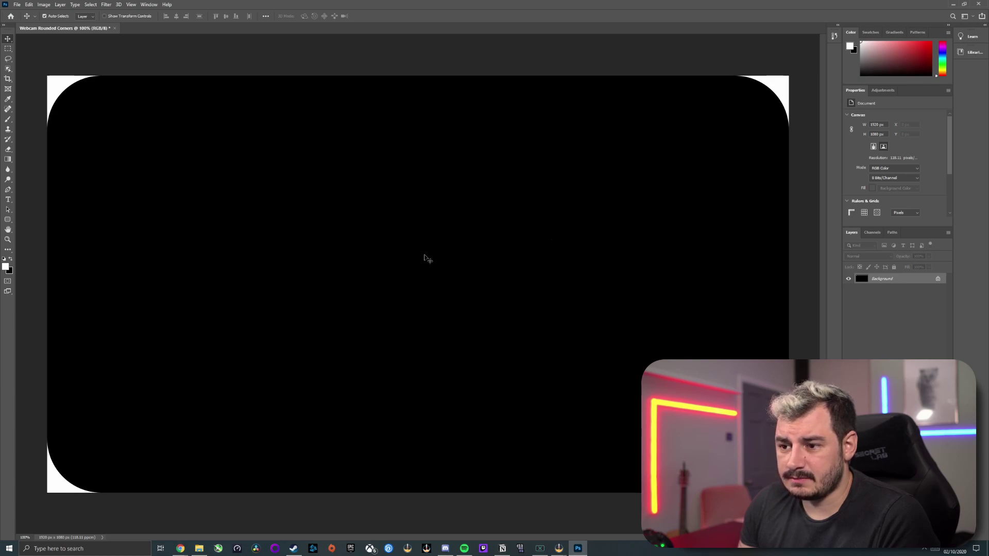
- Unlock the Background as Layer 0 and add an Invert 1 adjustment layer above it
double_click(931, 281)
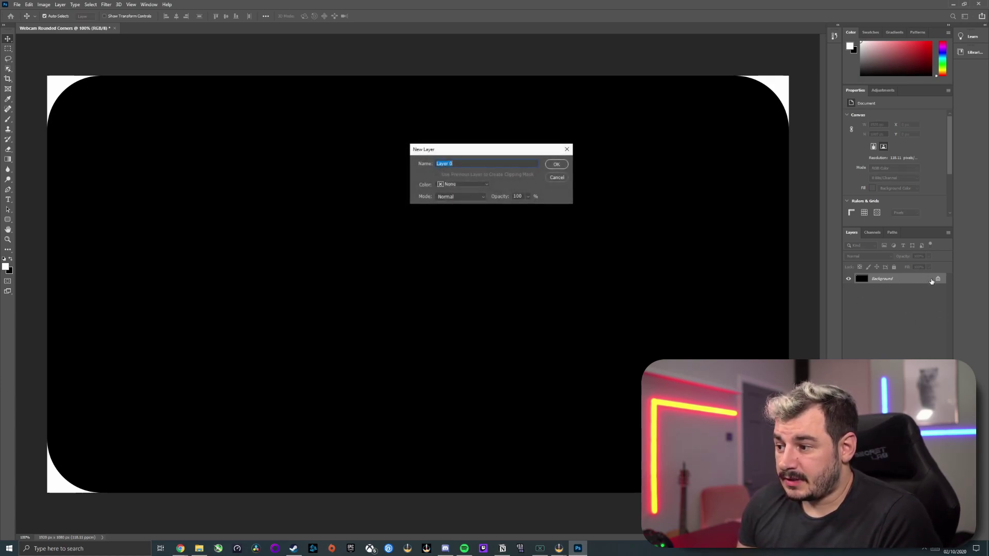
click(557, 165)
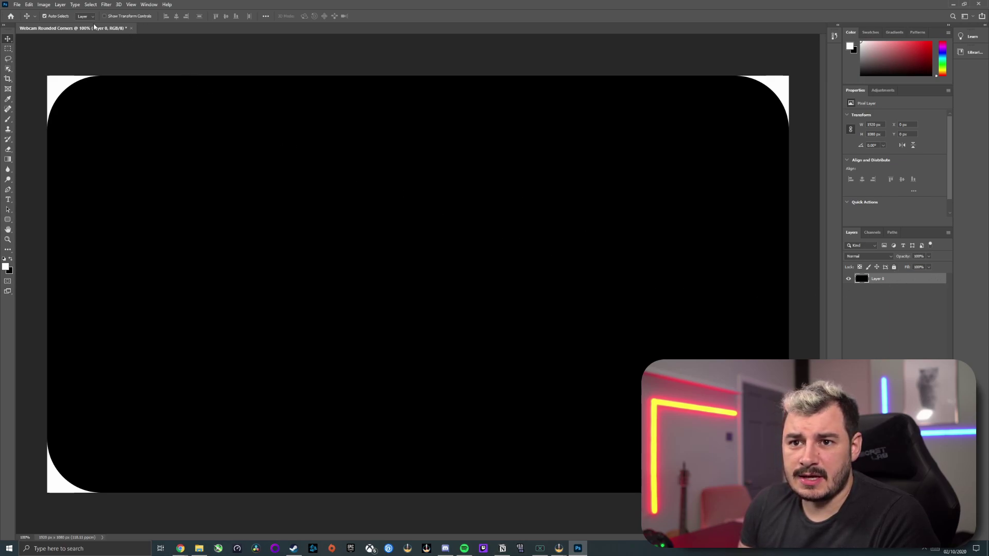
click(53, 6)
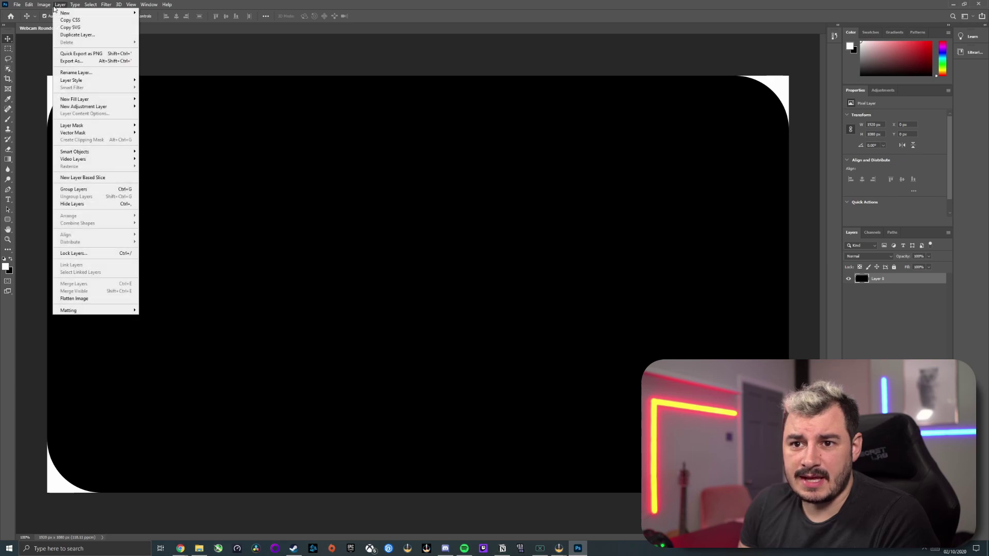
mouse_move(75, 108)
click(156, 195)
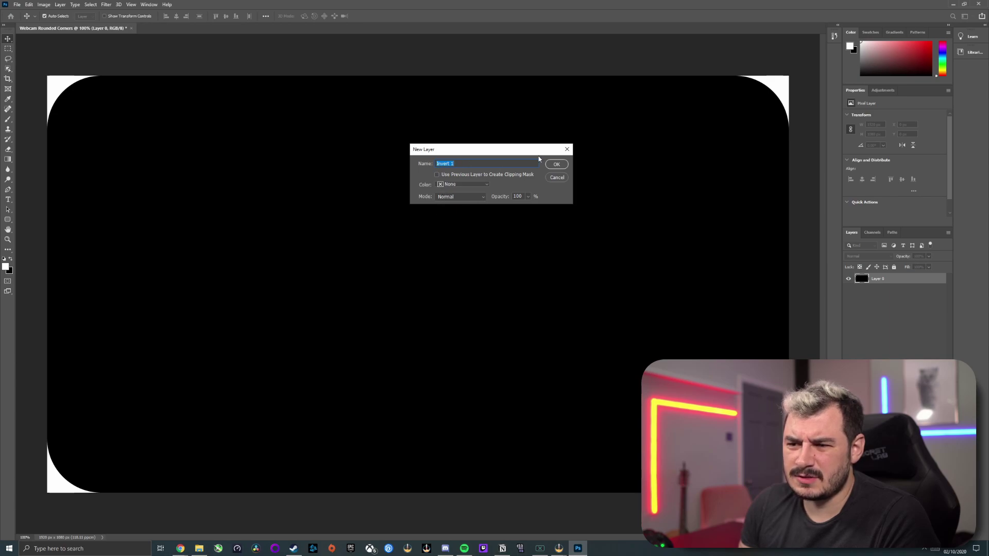
click(557, 164)
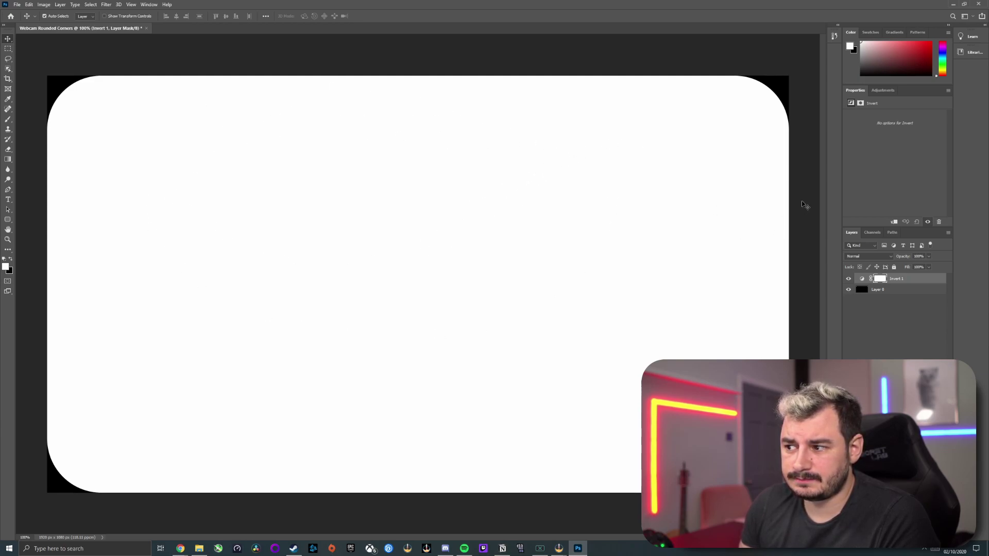
click(873, 323)
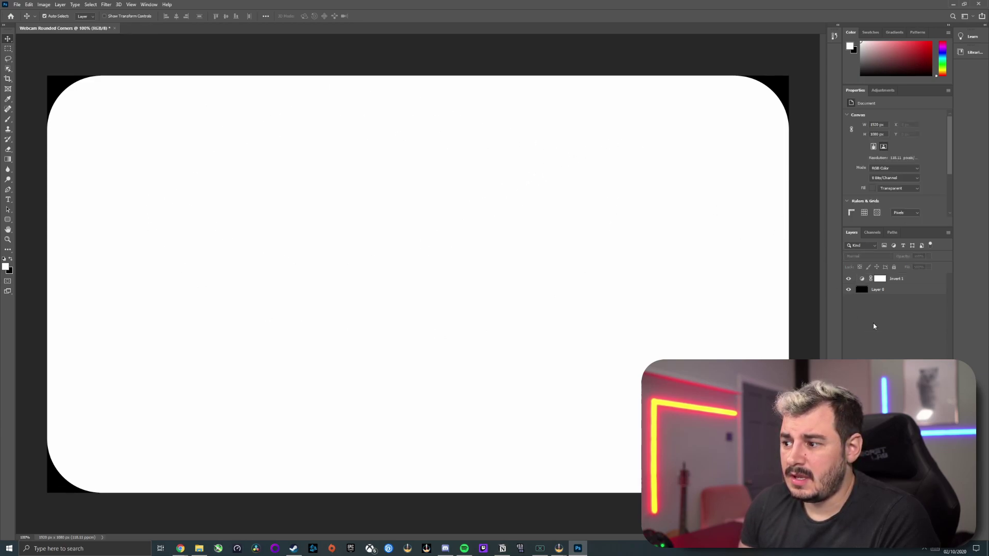
click(849, 280)
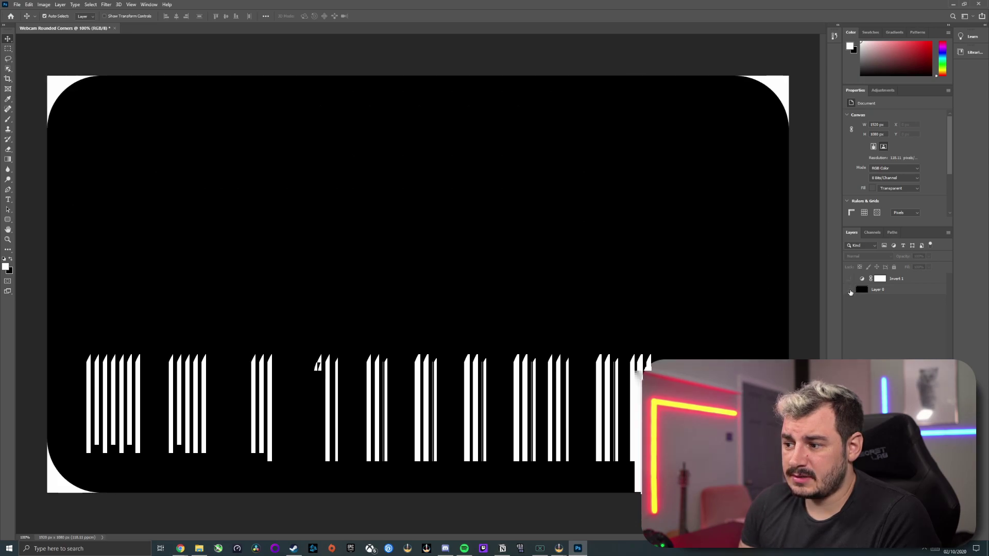
click(848, 290)
right_click(862, 311)
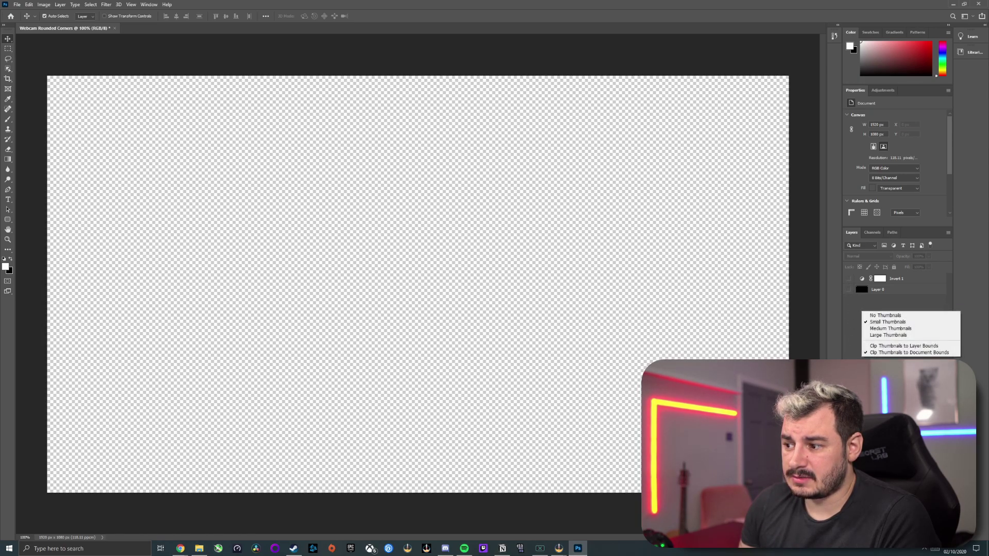
click(860, 308)
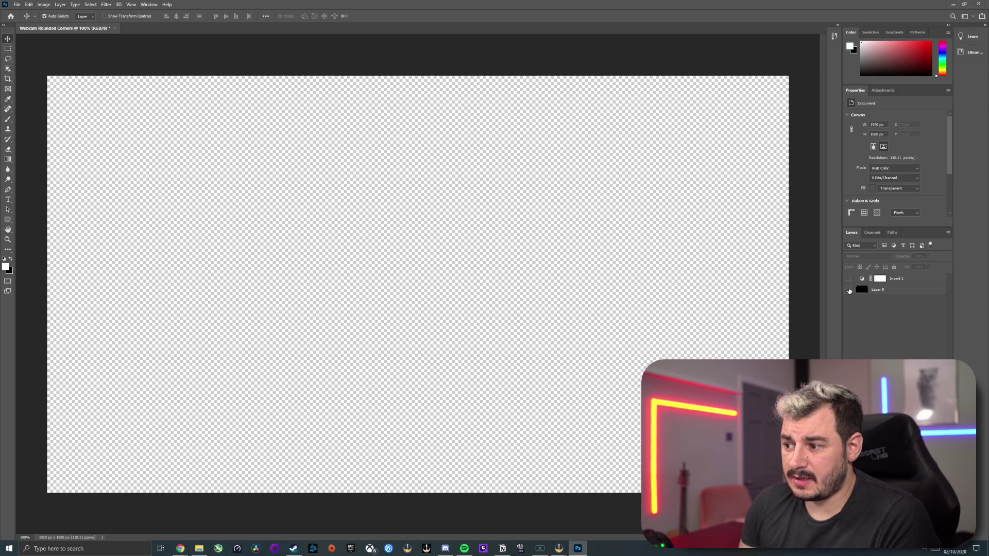
click(849, 289)
click(848, 279)
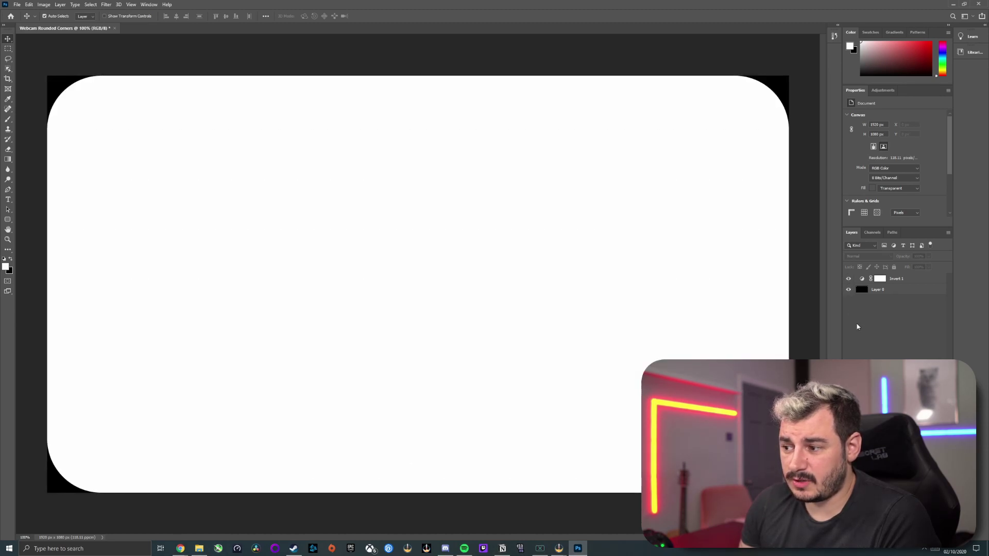
right_click(130, 29)
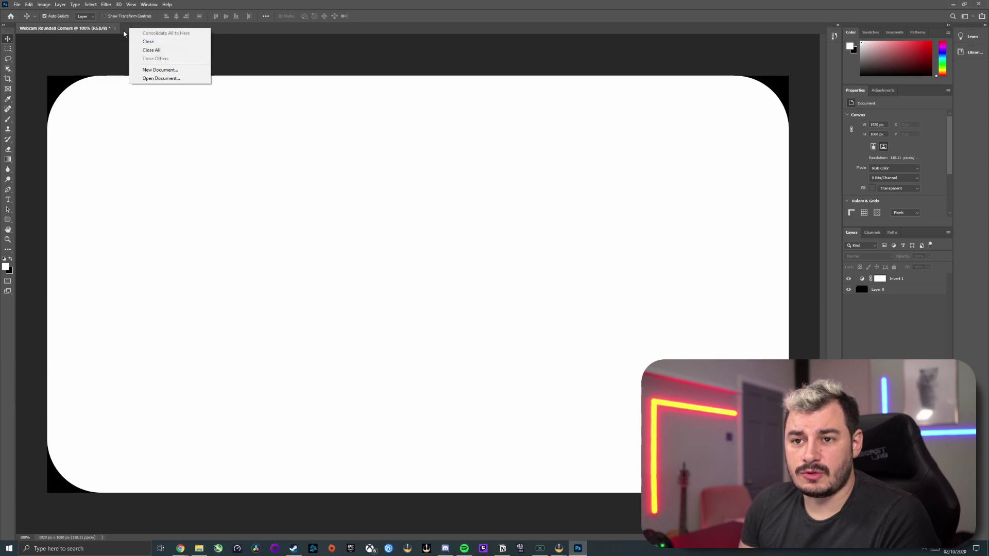
click(295, 109)
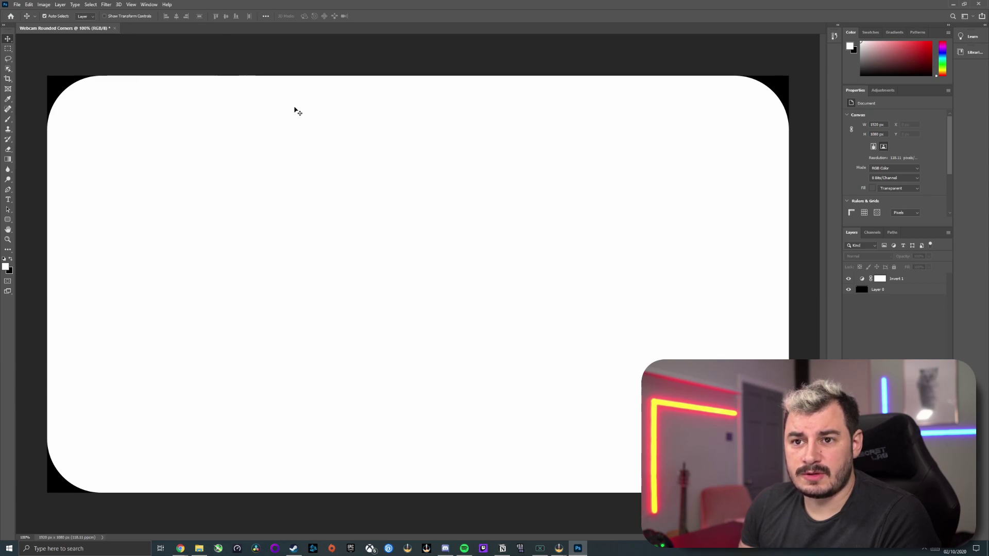
right_click(871, 313)
click(823, 294)
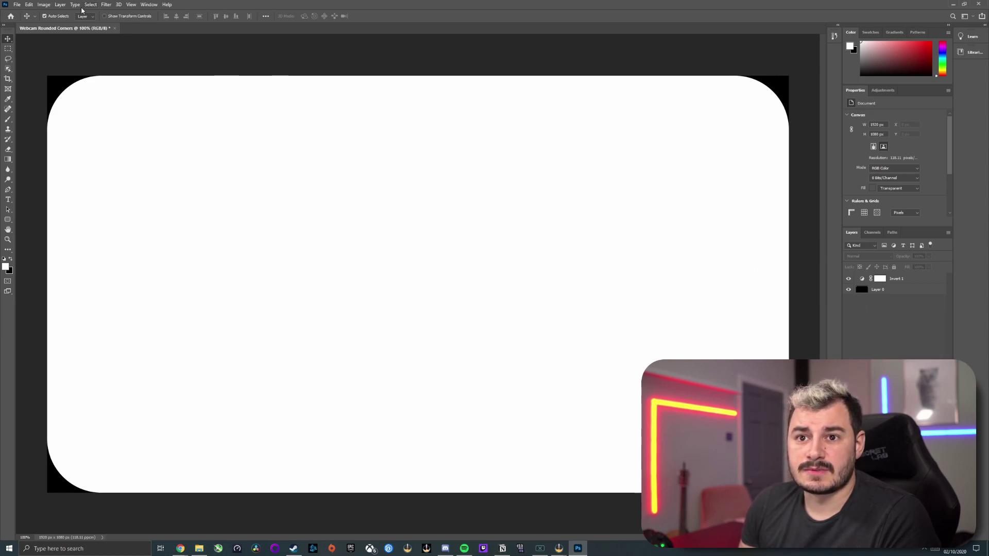
- Add a new layer named 'Shadow' and hide the Invert 1 and Layer 0 layers
click(60, 4)
mouse_move(68, 12)
click(151, 13)
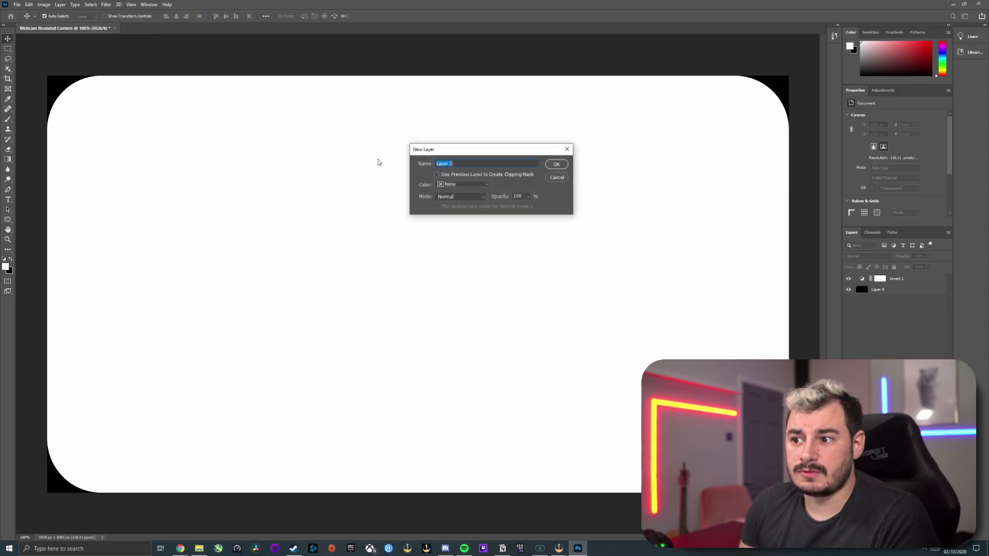
text(Shadow)
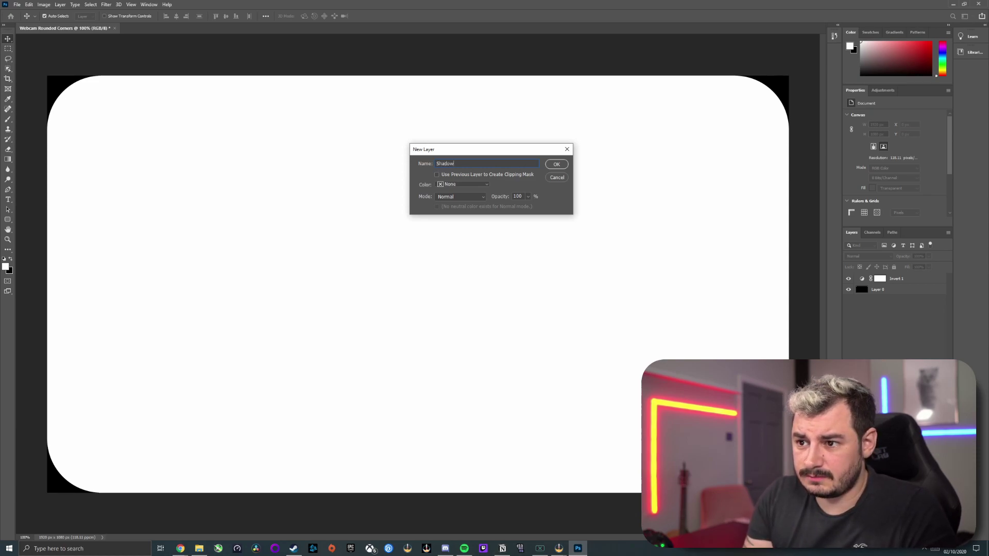
key(Return)
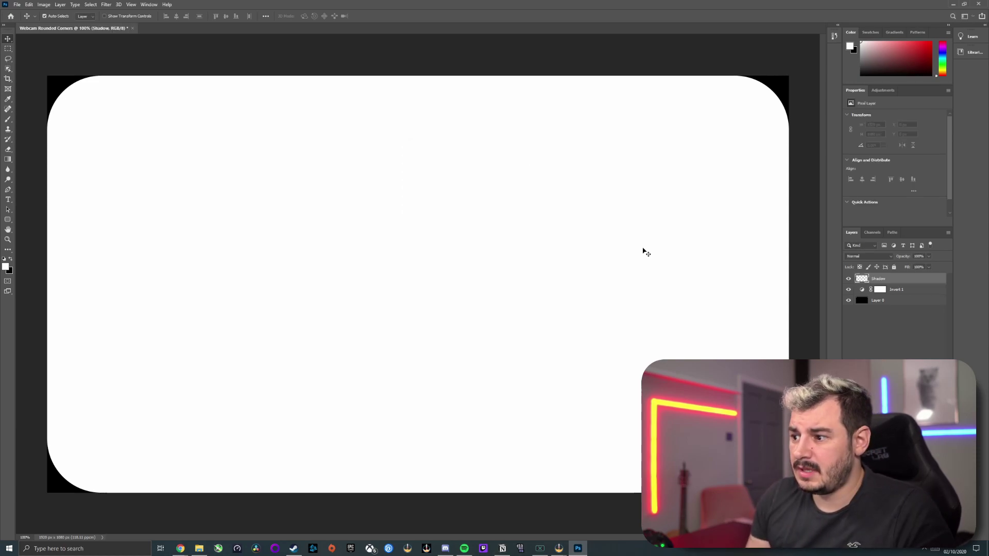
click(849, 290)
click(849, 301)
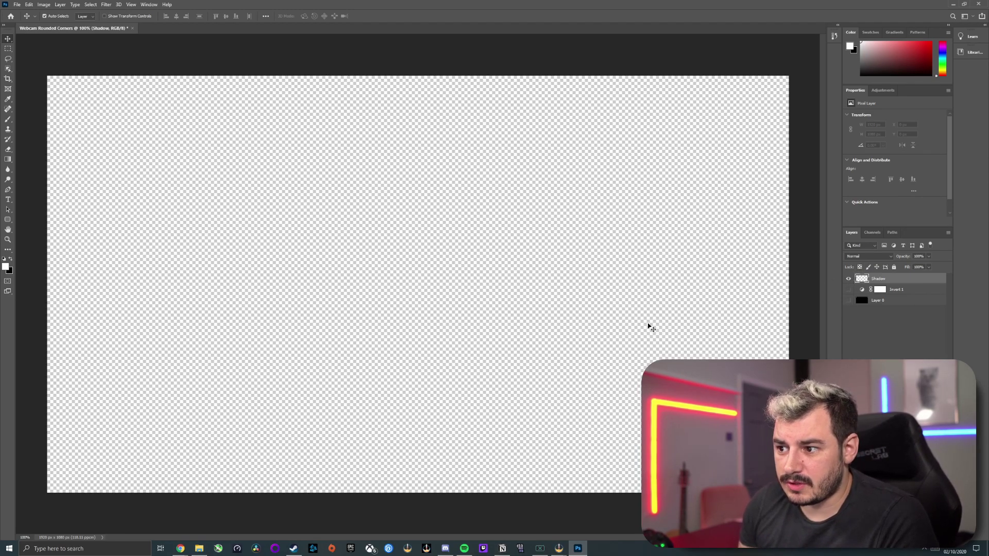
- Enter a 1920 × 1080 px size for a new rounded rectangle on the Shadow layer
key(u)
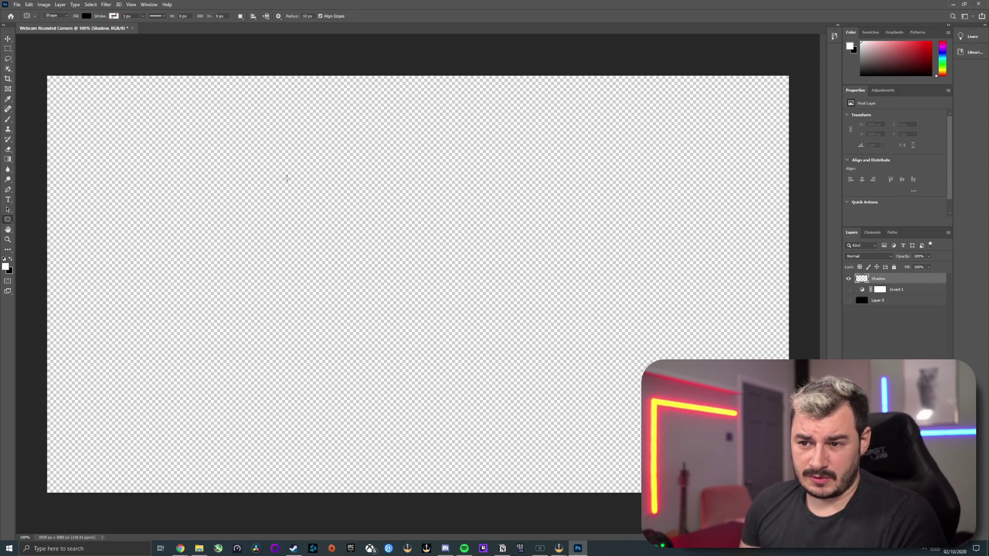
click(287, 179)
text(1920)
key(Tab)
text(1080)
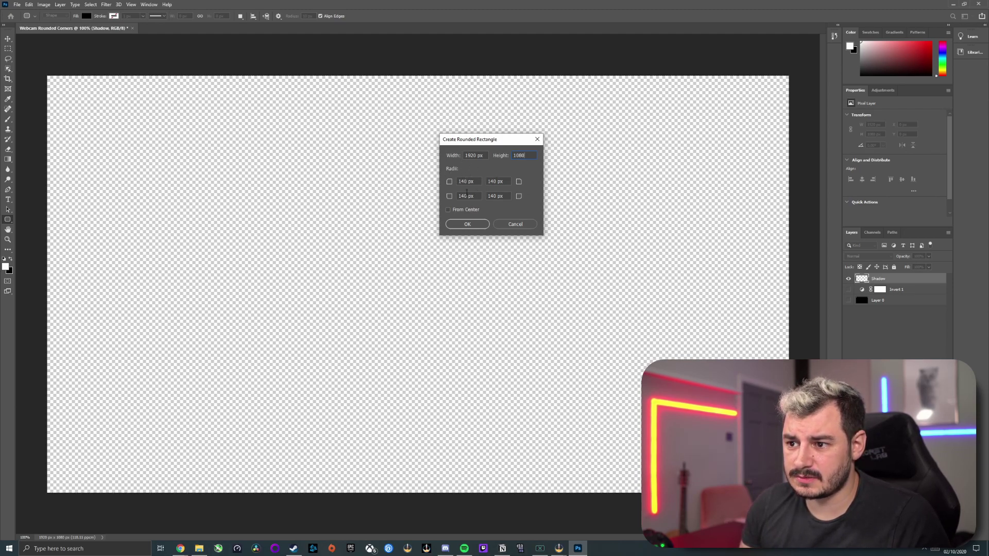
- Create the black 1920 × 1080 rounded rectangle and move it to fill the canvas exactly
click(468, 225)
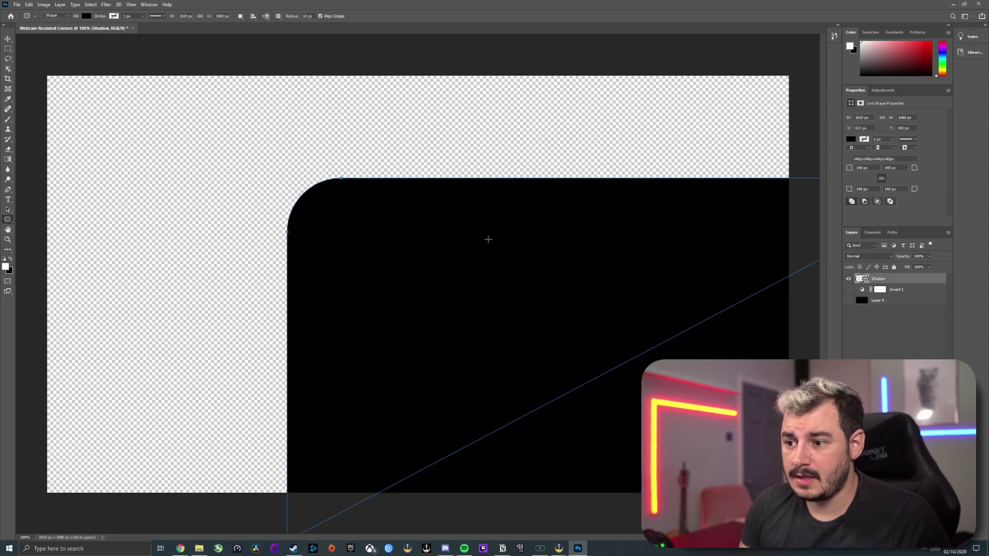
click(8, 39)
drag(450, 269, 284, 209)
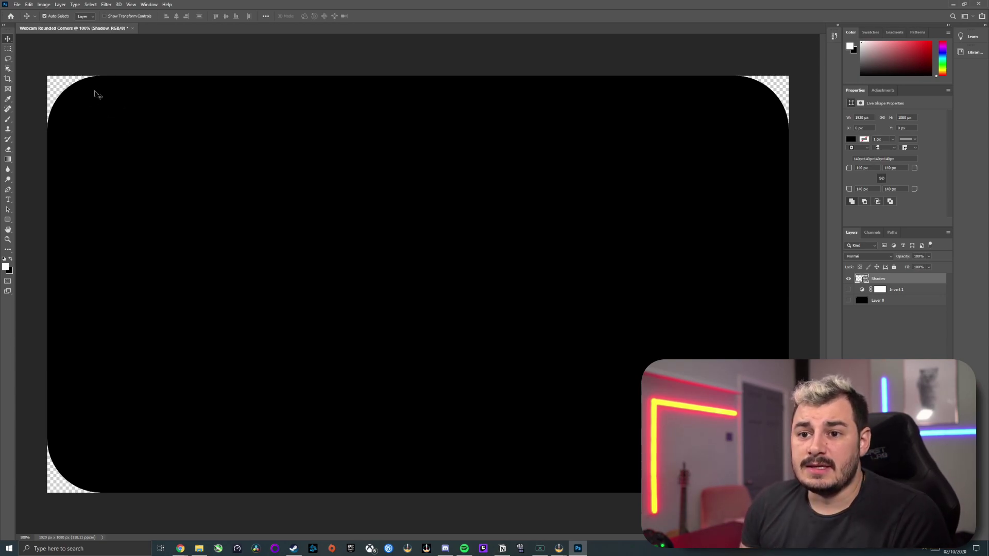
- Scale the Shadow rectangle down to about 1700 × 956 px and centre it on the canvas
click(105, 17)
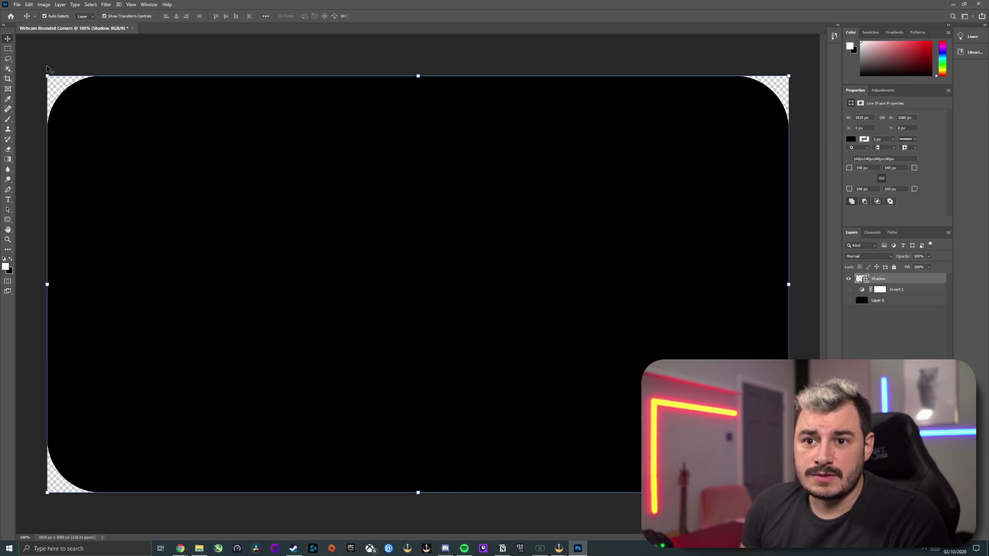
drag(47, 76, 125, 134)
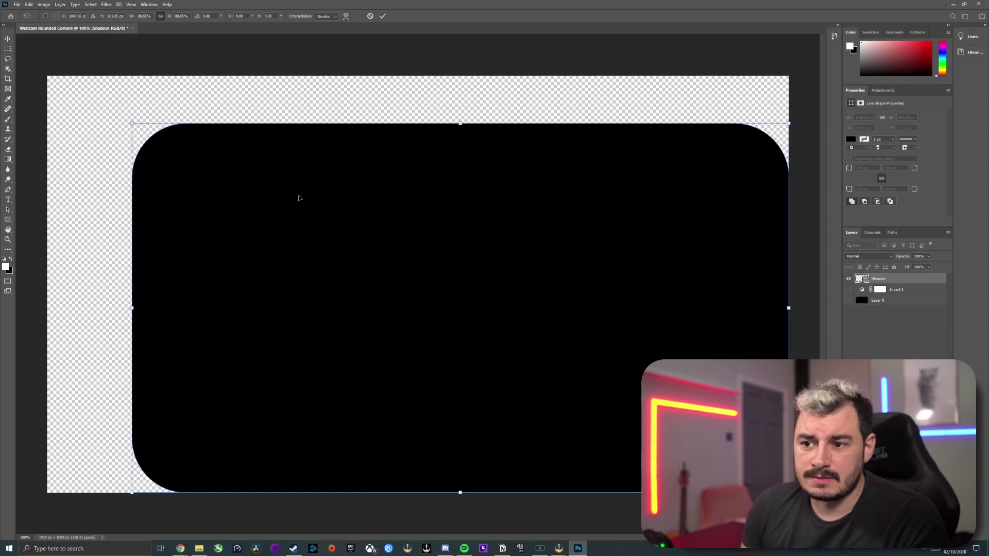
key(Return)
drag(395, 244, 360, 213)
click(395, 77)
click(316, 160)
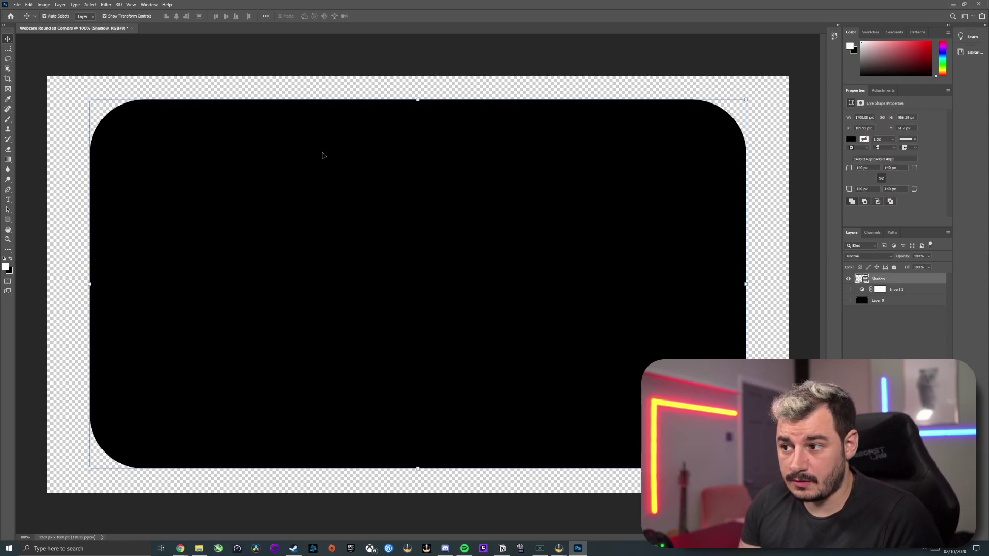
- Convert the Shadow shape to a smart object and set Gaussian Blur radius to about 12.5 px
click(107, 5)
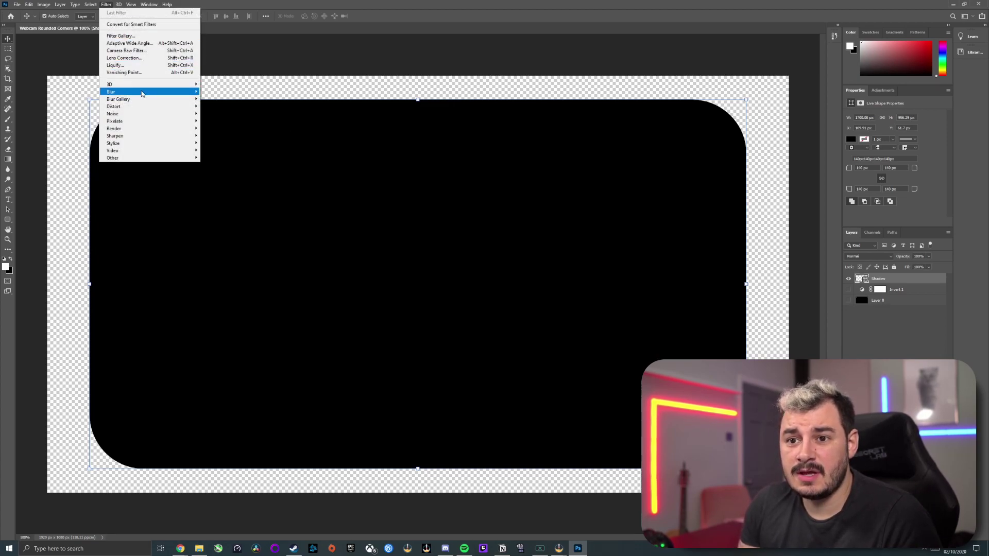
mouse_move(155, 91)
click(224, 122)
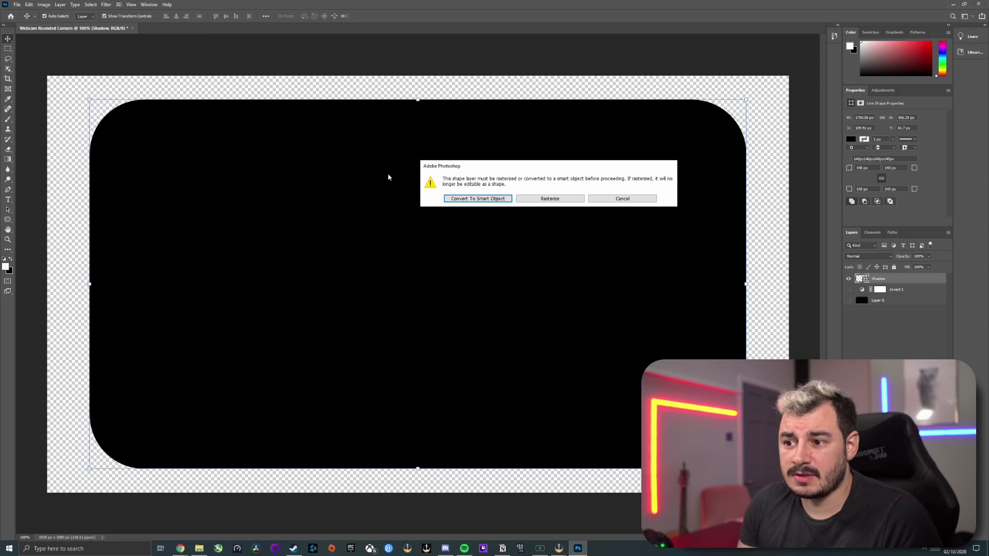
click(458, 199)
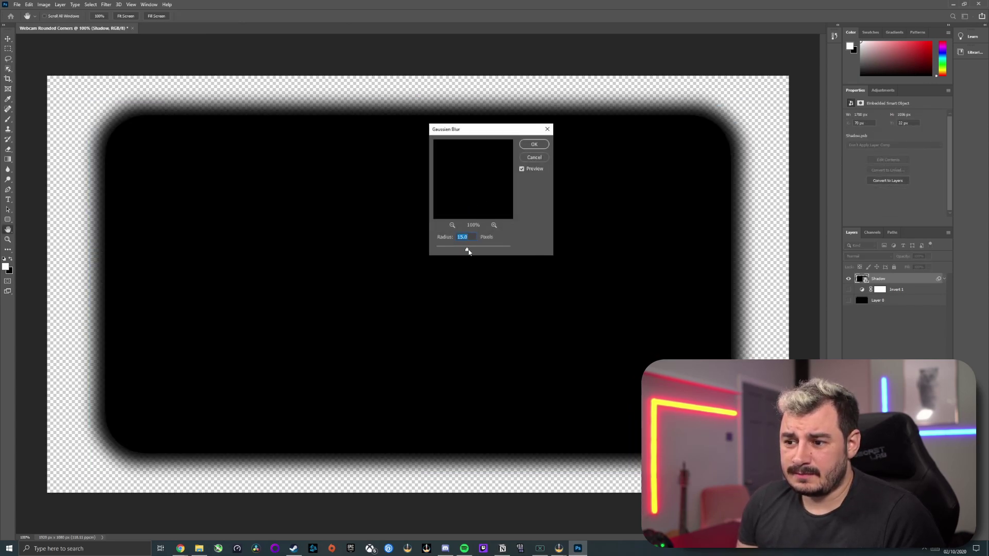
drag(462, 251, 469, 251)
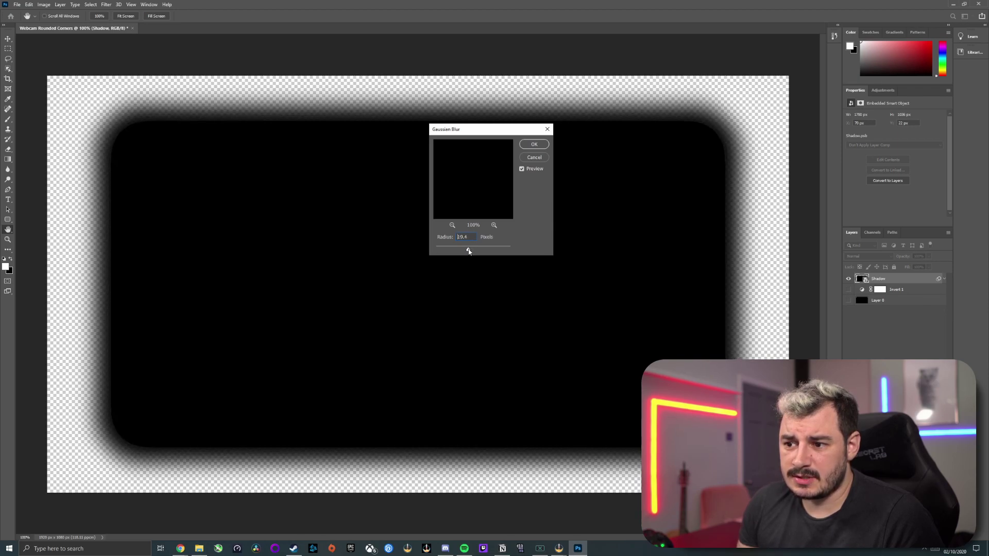
drag(463, 252, 467, 251)
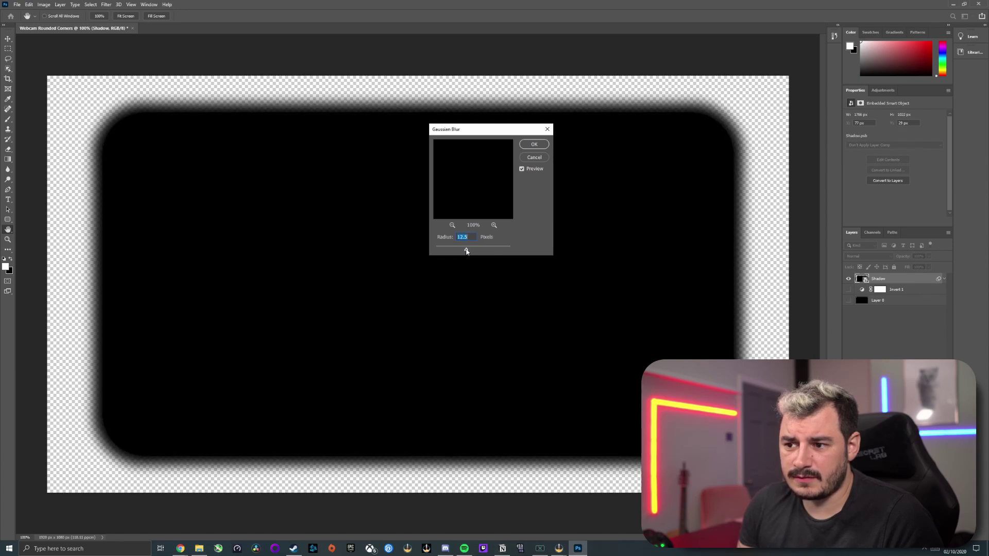
- Apply the Gaussian Blur and reduce the Shadow layer's opacity to roughly half
click(531, 146)
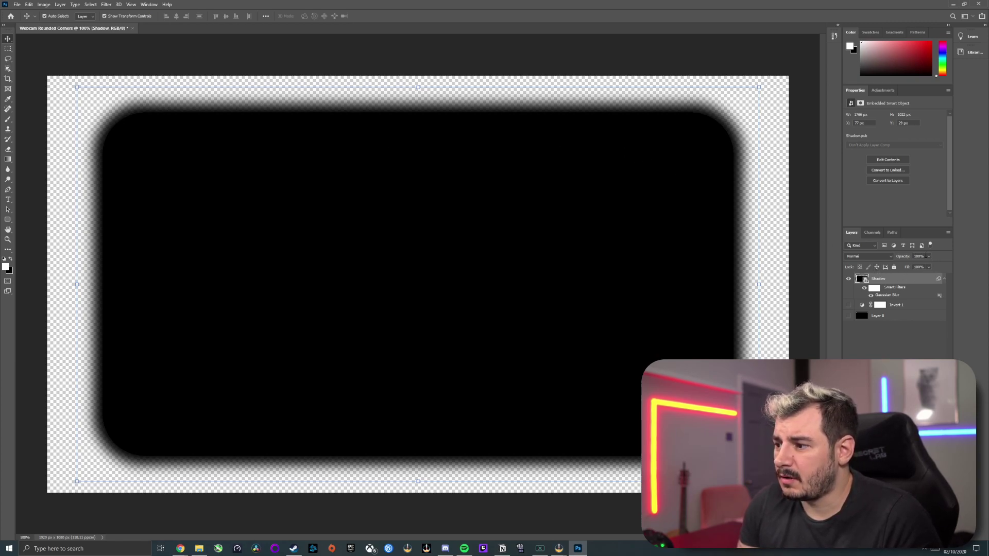
drag(929, 268, 911, 266)
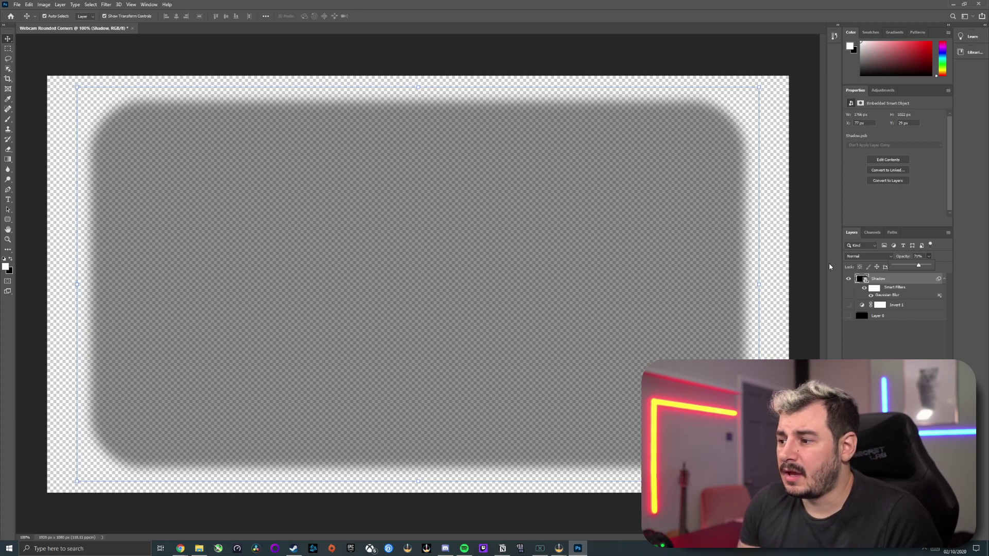
drag(918, 267, 918, 267)
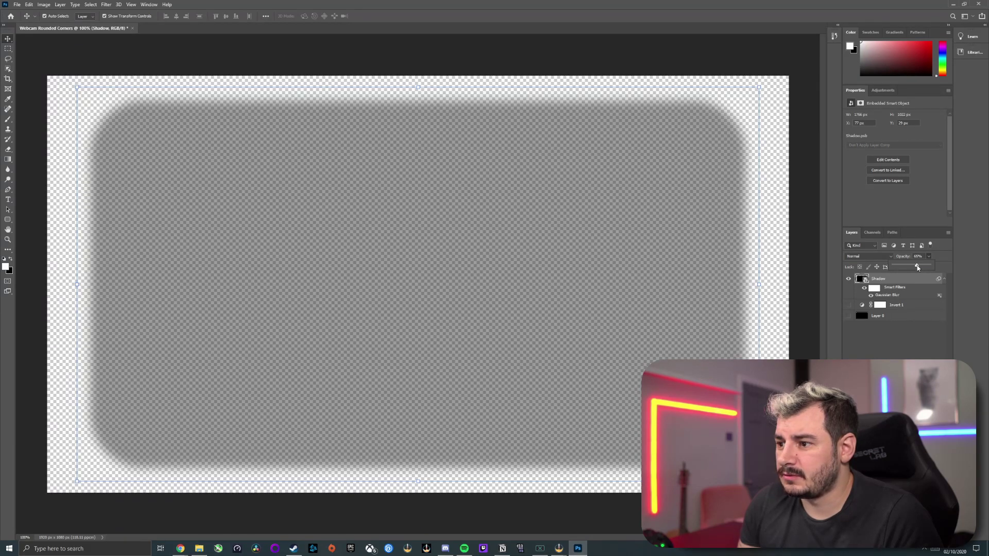
drag(917, 265, 912, 268)
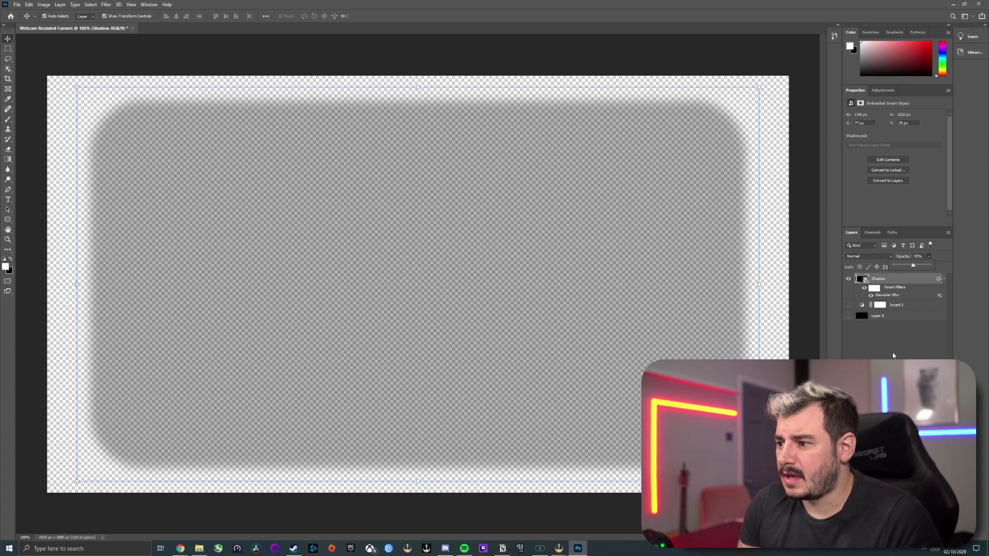
- Hide the Shadow layer and make Layer 0 visible again to show the white rounded rectangle on black
click(907, 335)
click(890, 281)
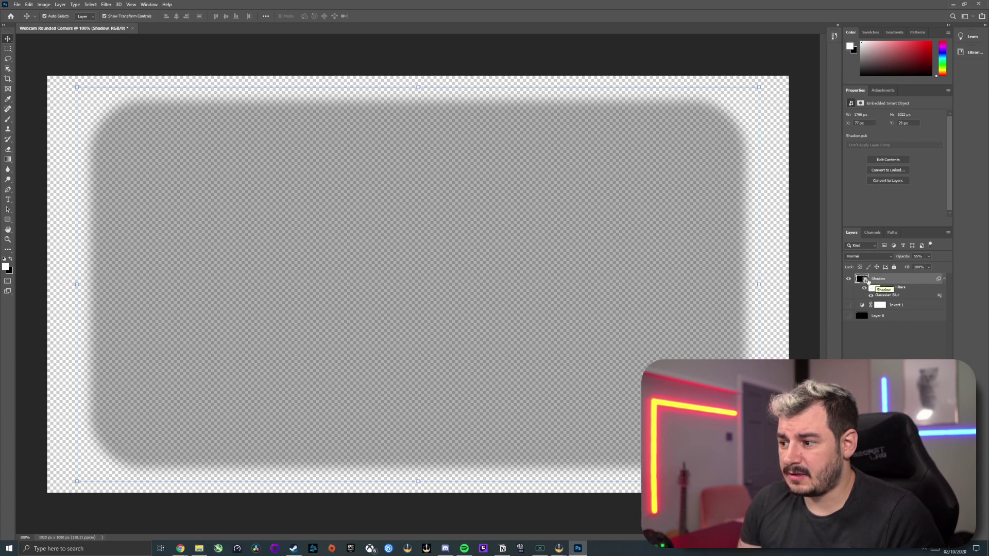
click(850, 278)
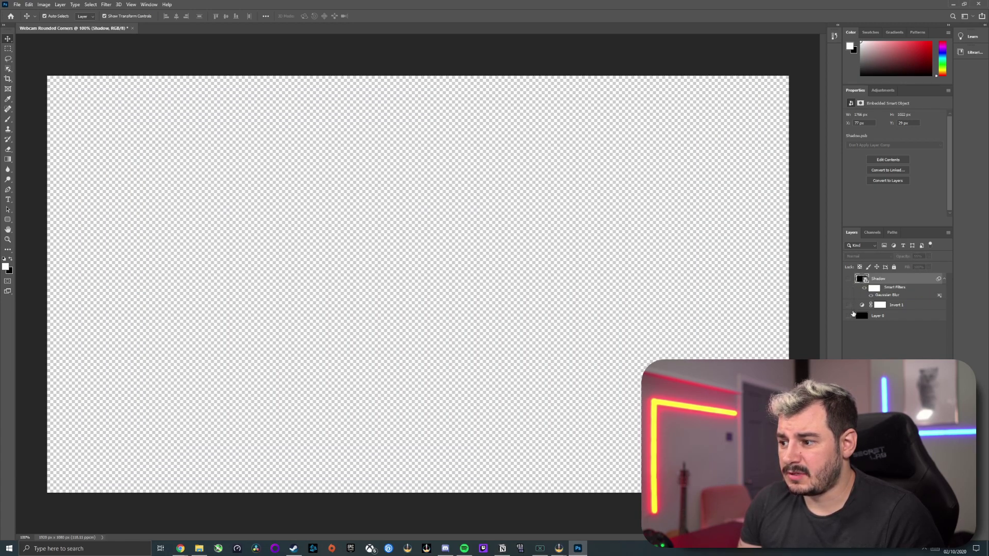
click(849, 316)
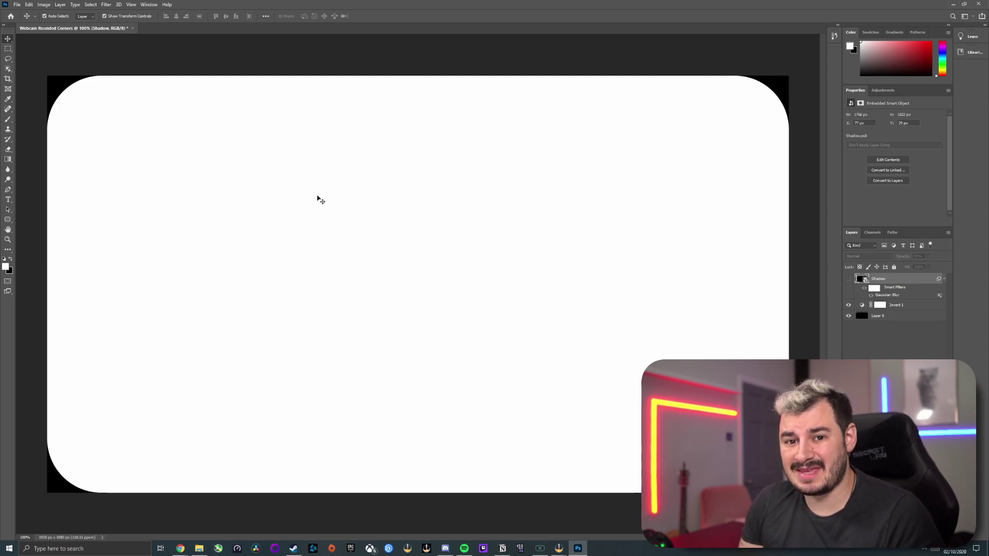
- Export the rounded-corner mask image as a JPG through File > Export As
click(19, 6)
mouse_move(59, 118)
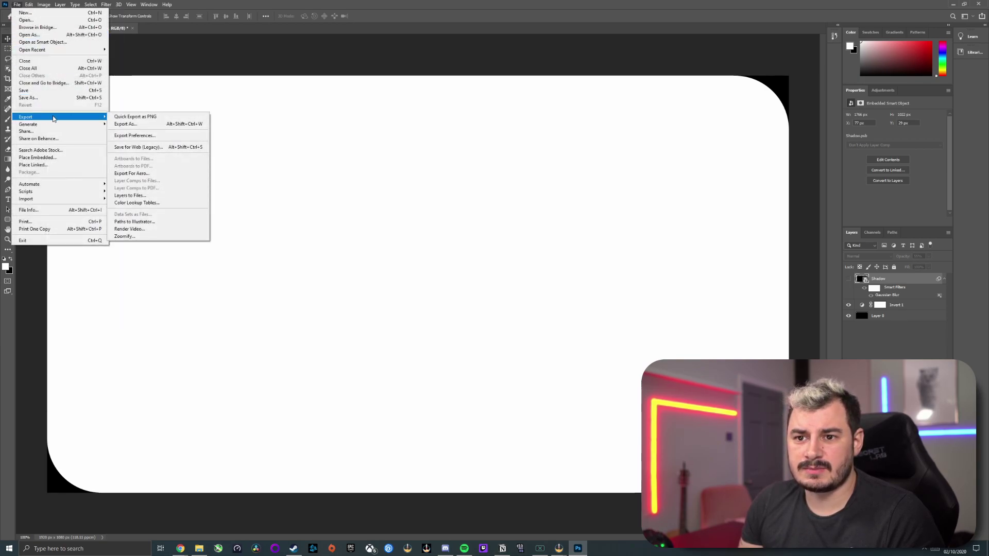
click(127, 125)
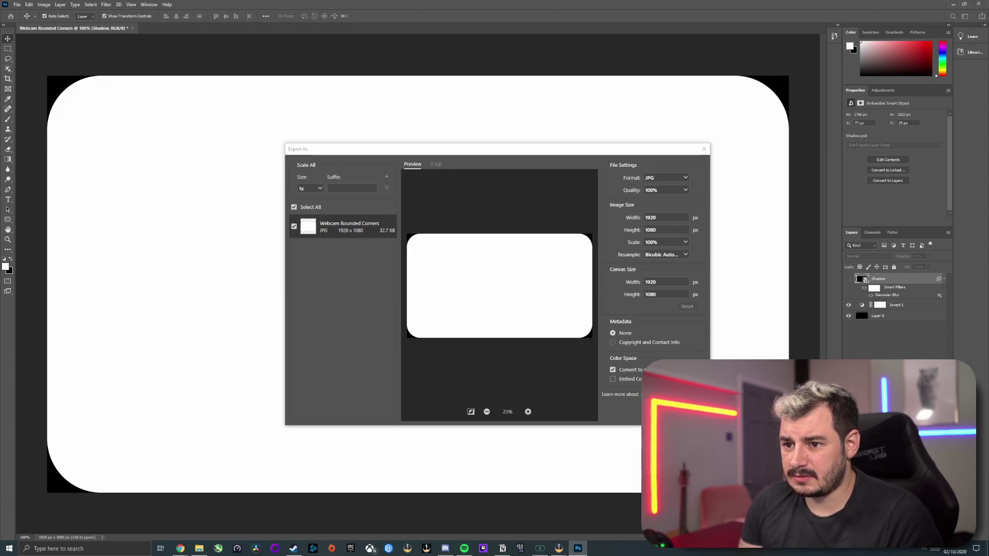
click(690, 413)
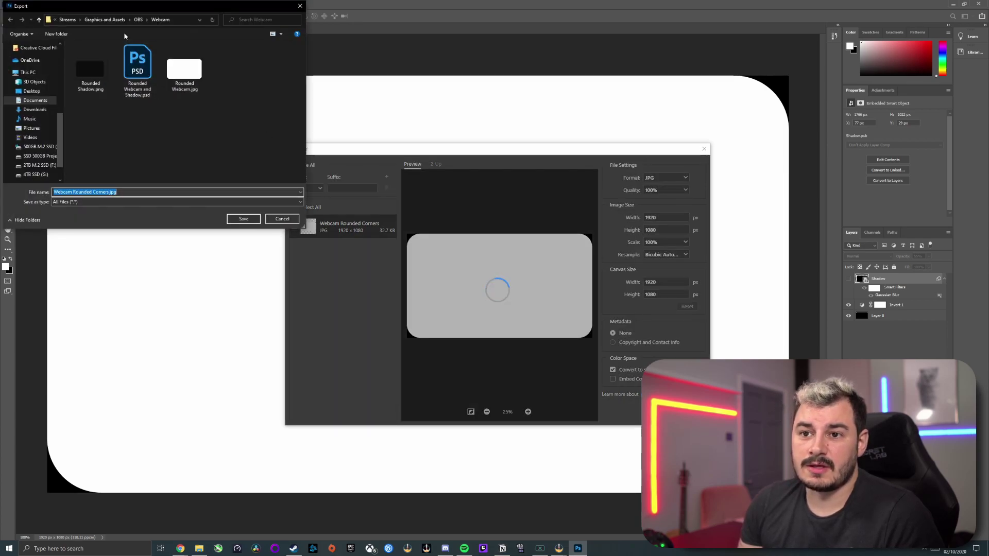
- Create a new Demo folder inside OBS and save Webcam Rounded Corners.jpg into it
click(138, 19)
right_click(136, 109)
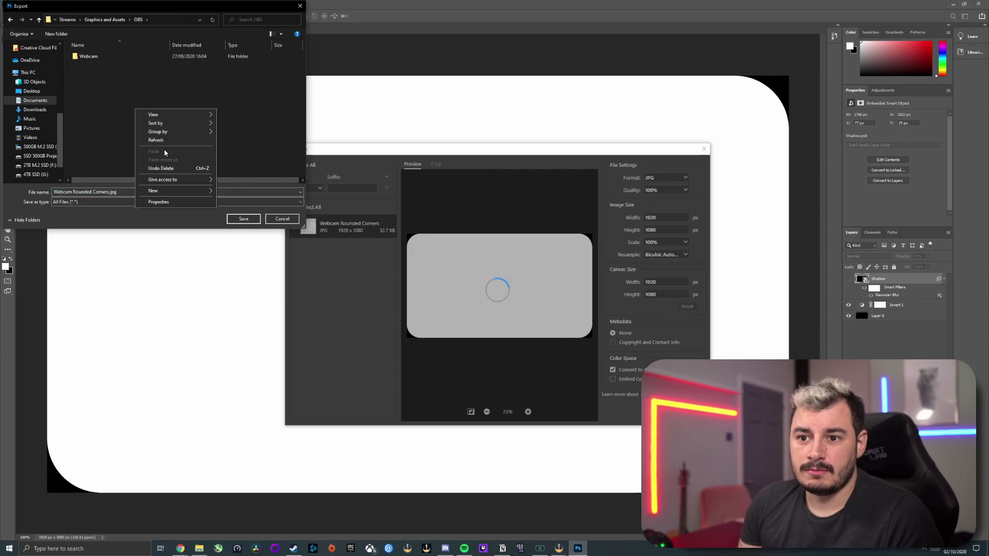
click(221, 192)
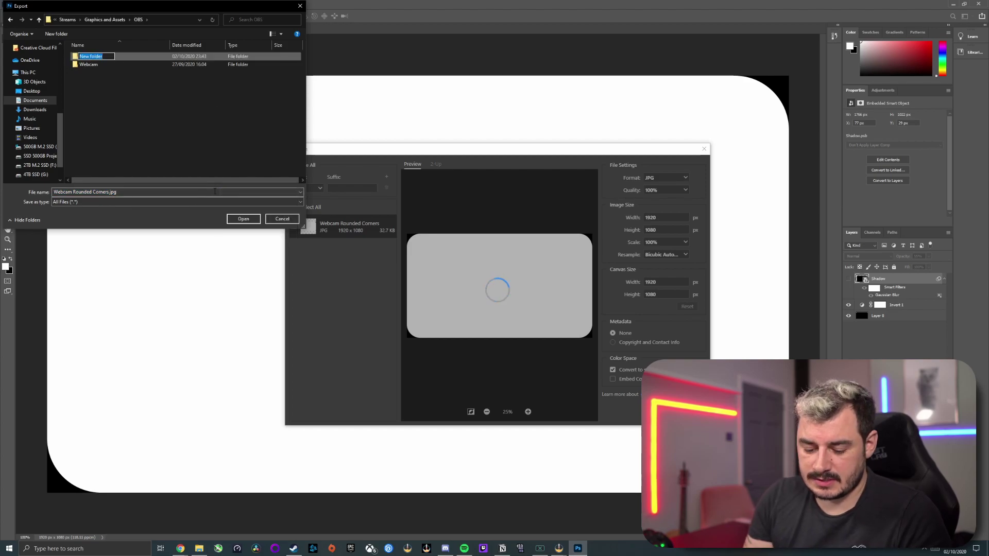
text(Demo)
key(Return)
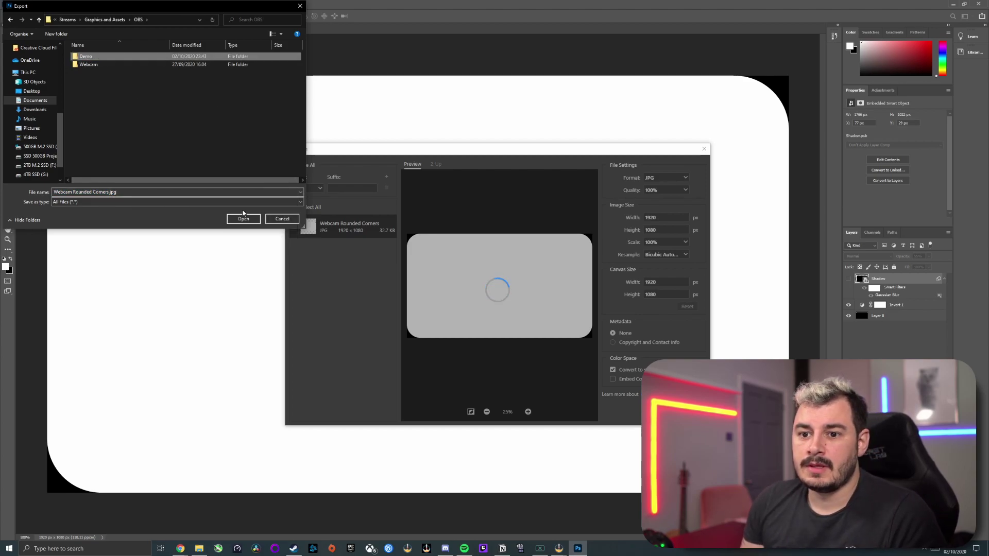
click(245, 221)
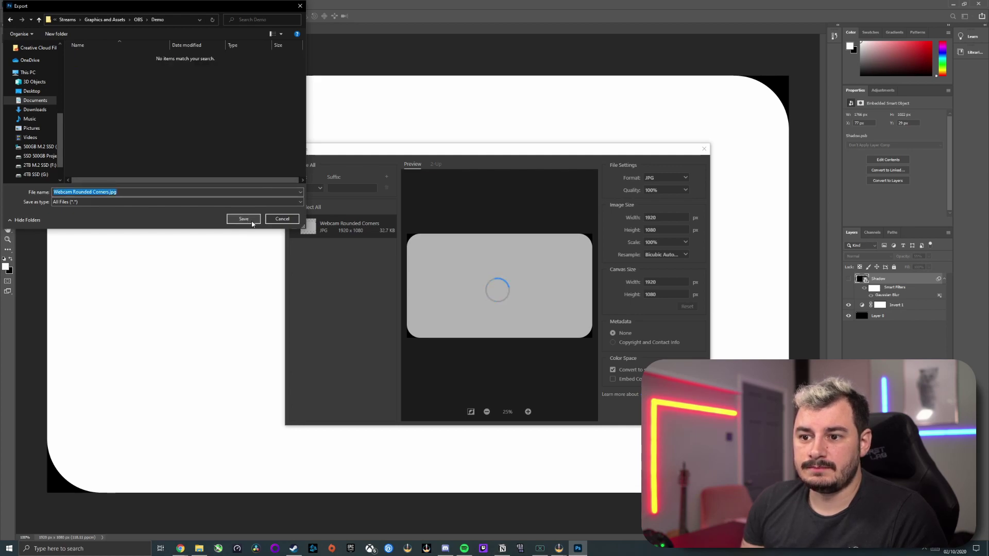
click(253, 222)
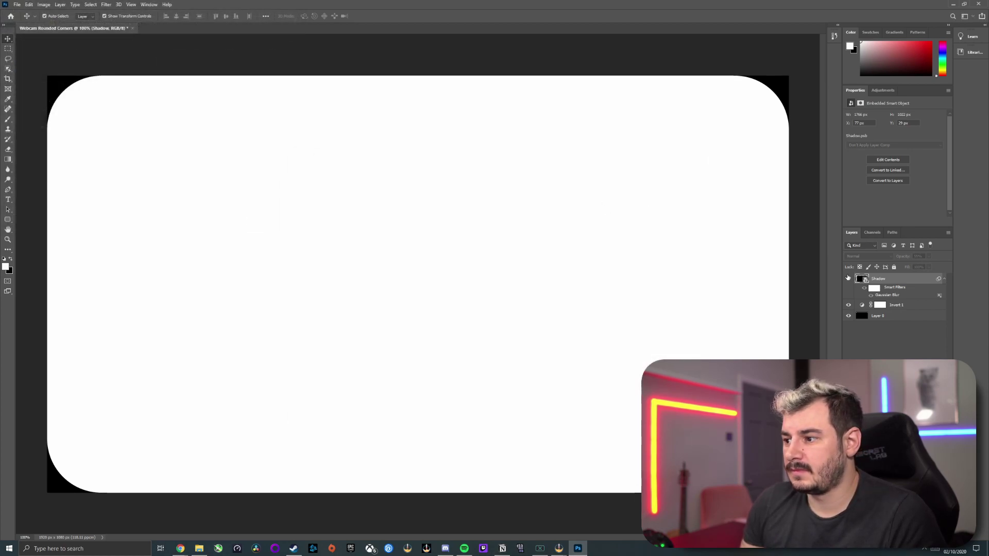
- Hide Invert 1 and Layer 0 so only the blurred Shadow layer is visible
click(848, 305)
click(849, 316)
click(849, 279)
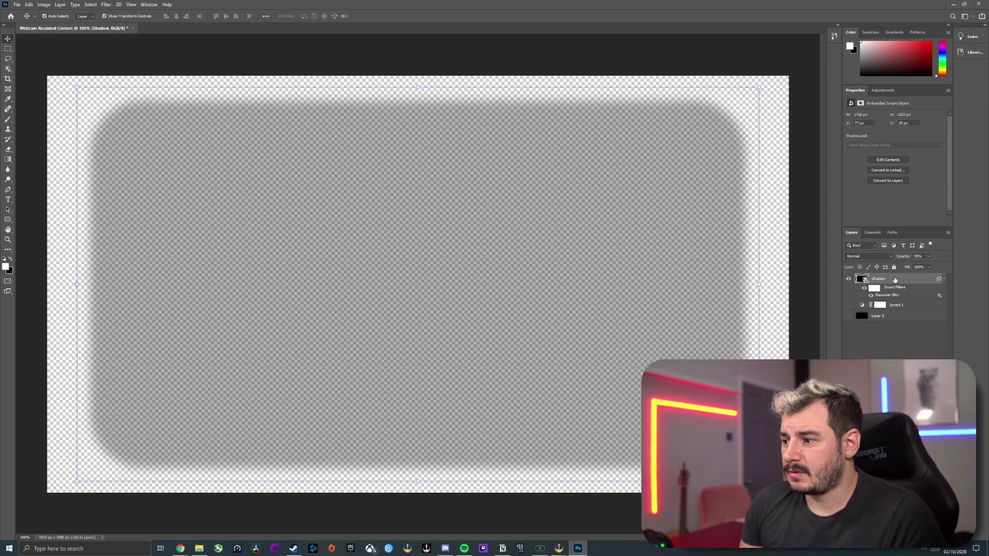
- Export the shadow as a transparent PNG with the suffix 'shadow' into the Demo folder
click(17, 4)
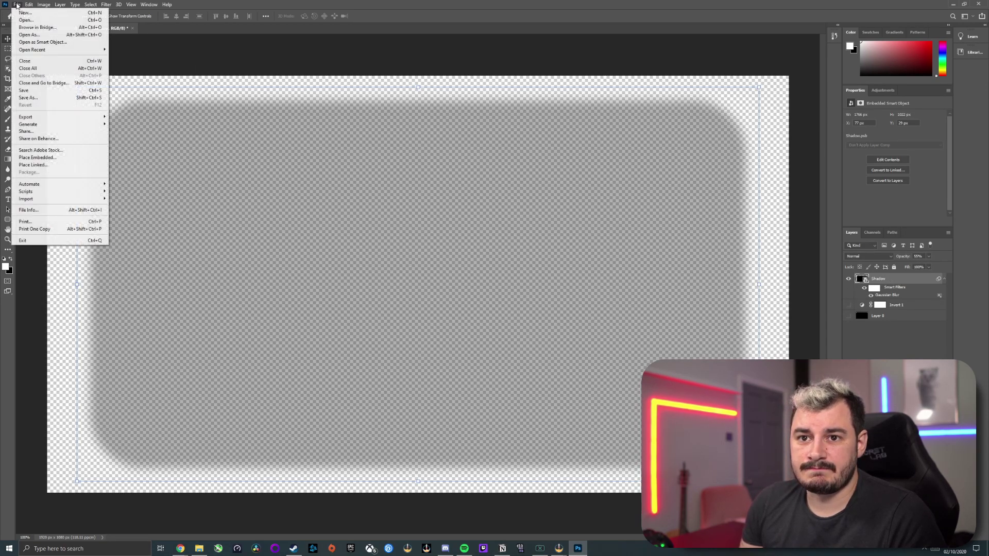
mouse_move(52, 117)
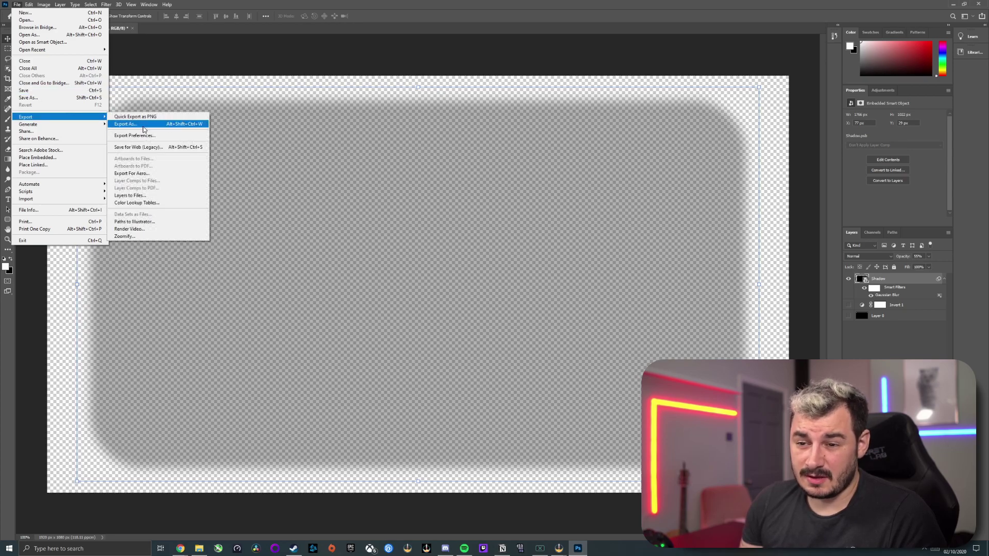
click(144, 124)
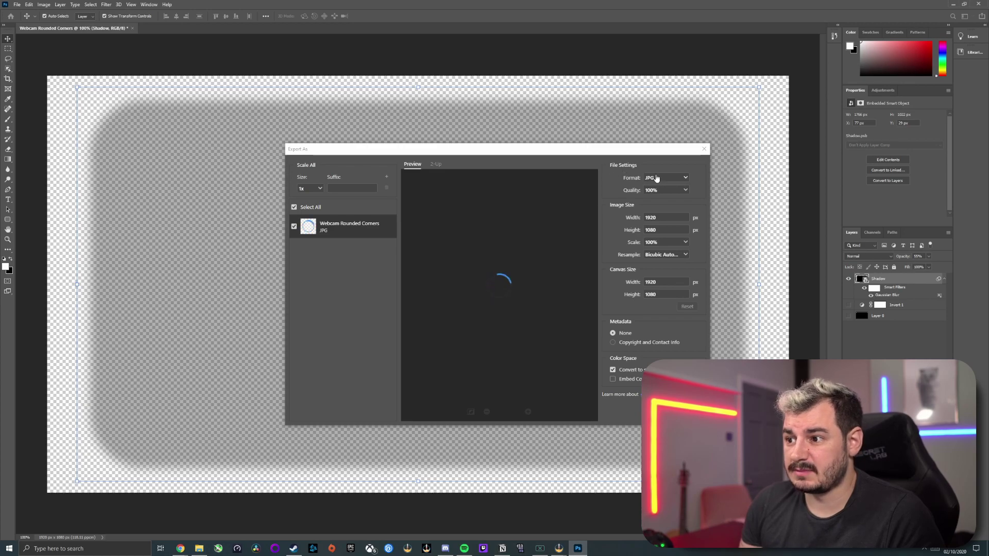
click(659, 178)
click(661, 191)
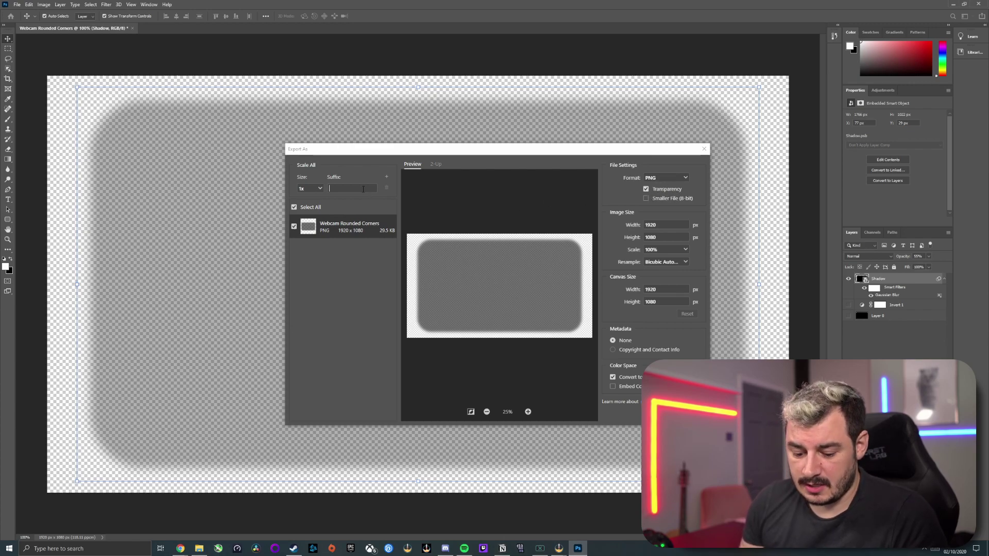
text(shadow)
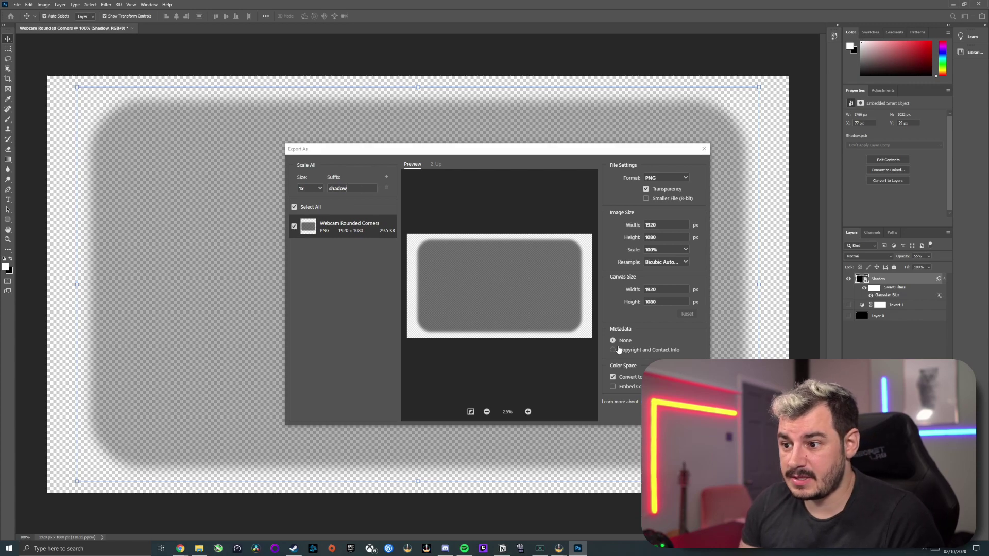
click(685, 412)
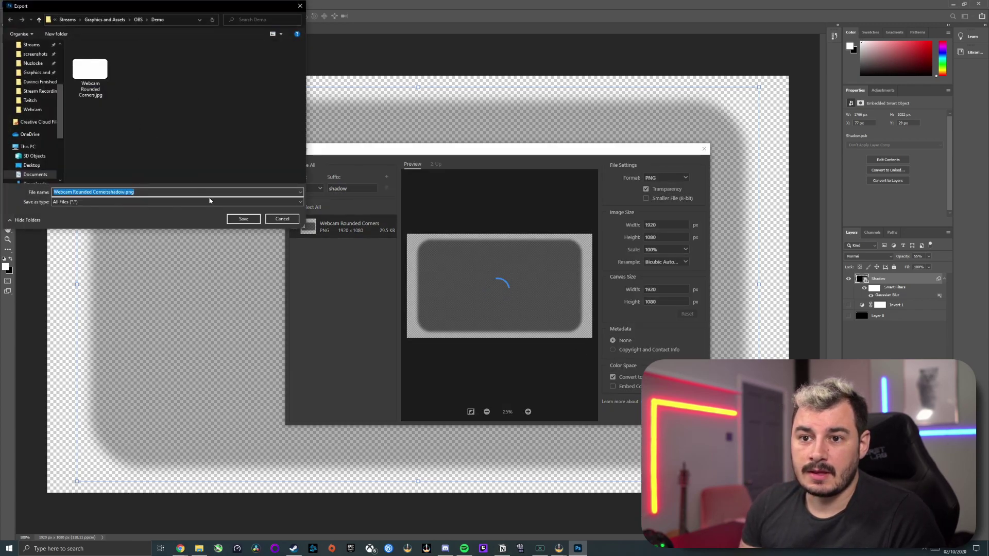
click(244, 219)
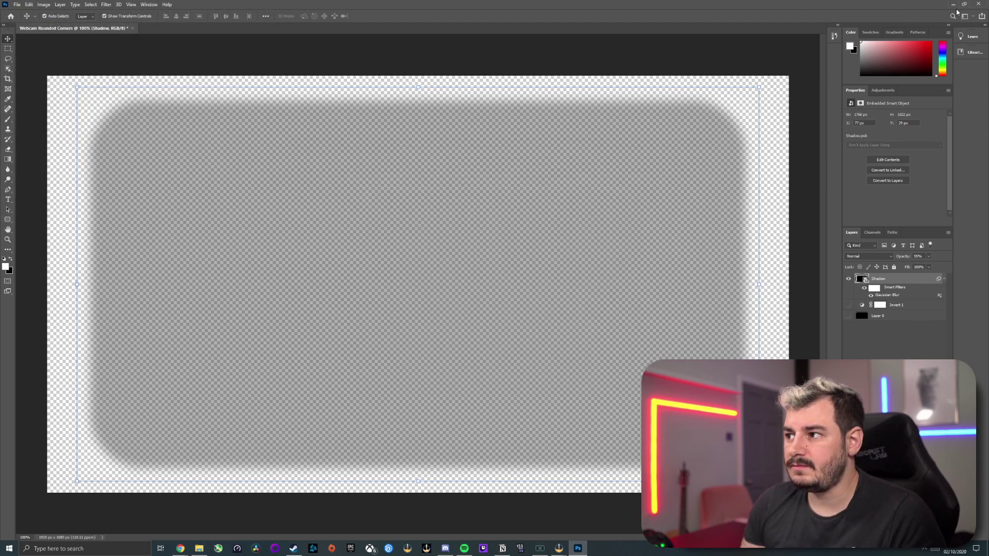
- Quit Photoshop, saving the project as Webcam Rounded Corners.psd in OBS > Demo
click(979, 4)
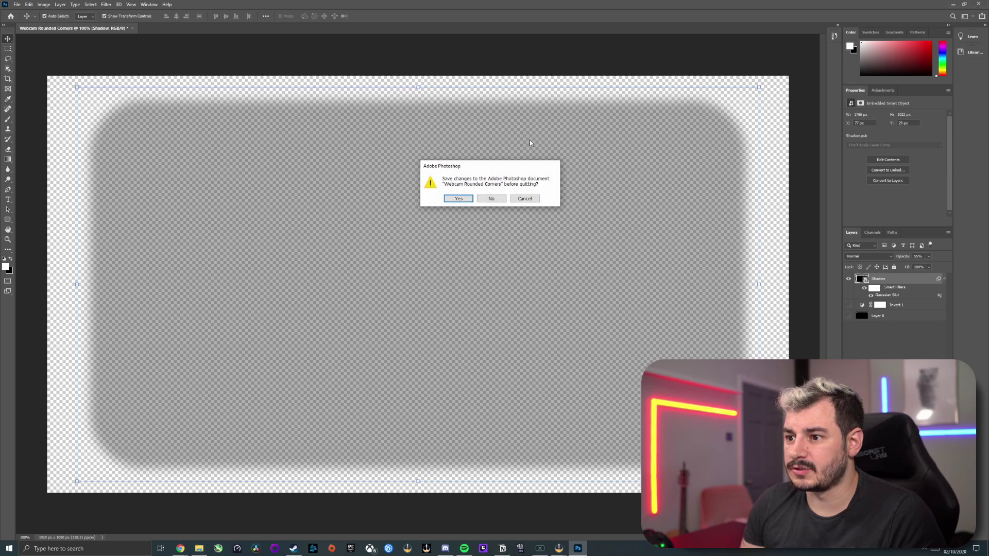
click(459, 199)
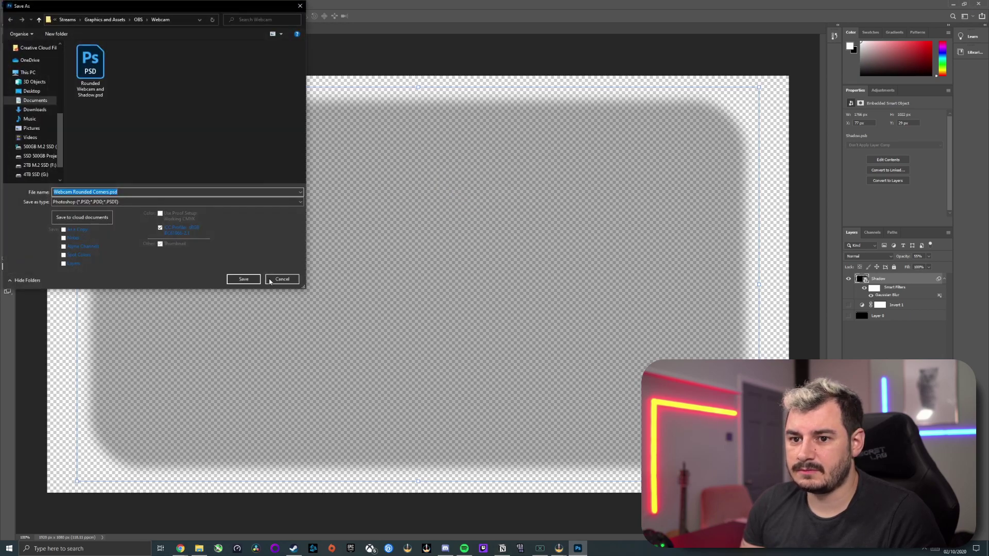
click(138, 19)
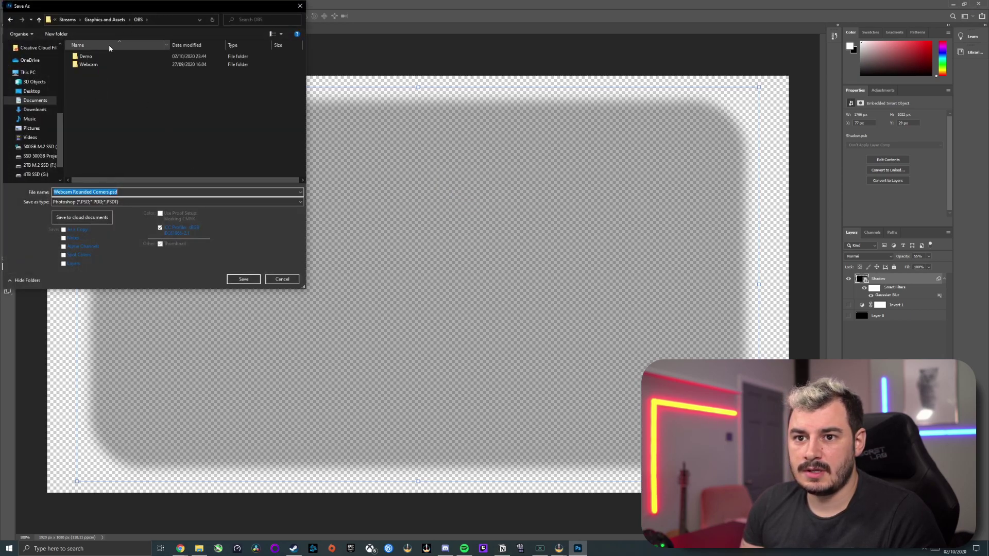
double_click(103, 56)
click(244, 279)
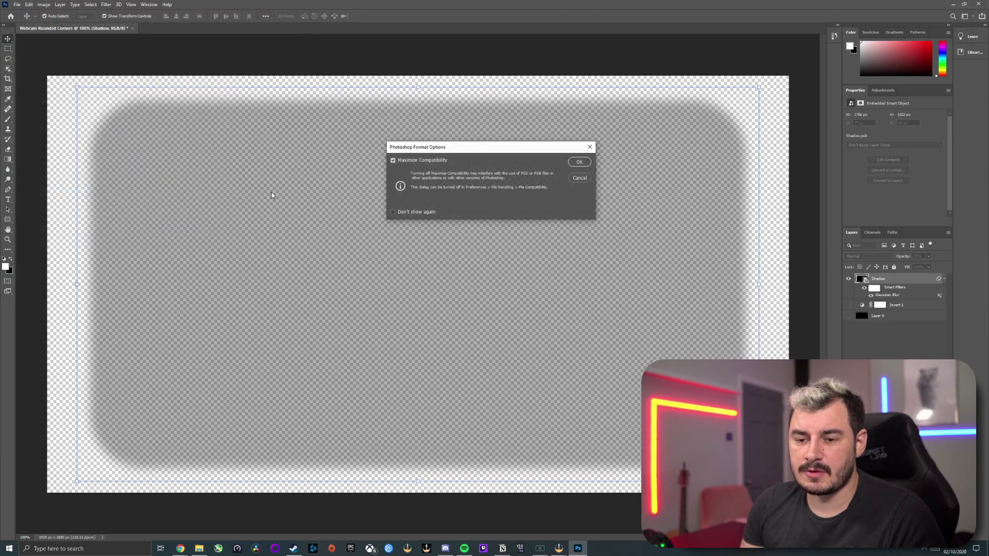
click(579, 162)
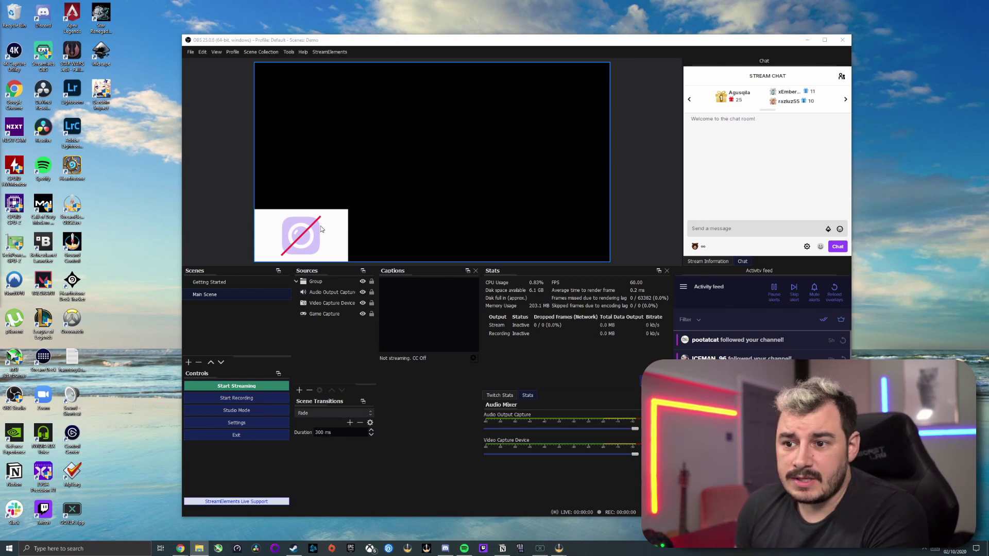
- Bring OBS Studio to the front and select Video Capture Device in the Sources list
click(299, 222)
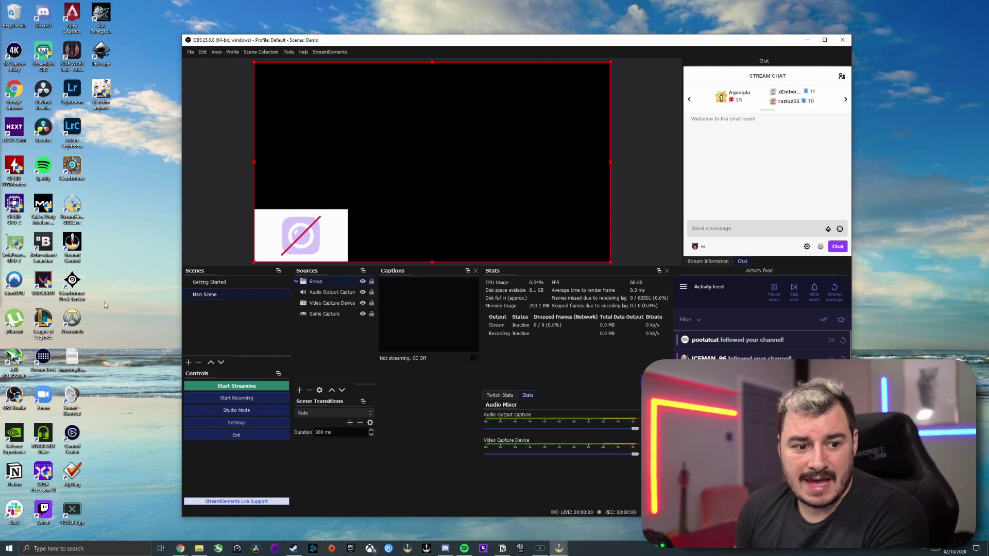
click(332, 306)
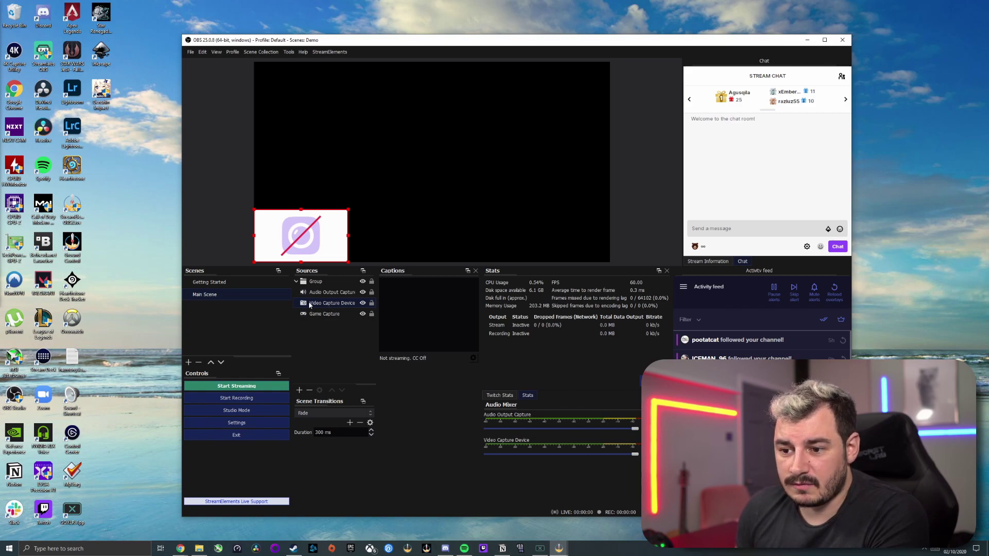
- Add an Image Mask/Blend effect filter with the default name to the webcam source
right_click(320, 305)
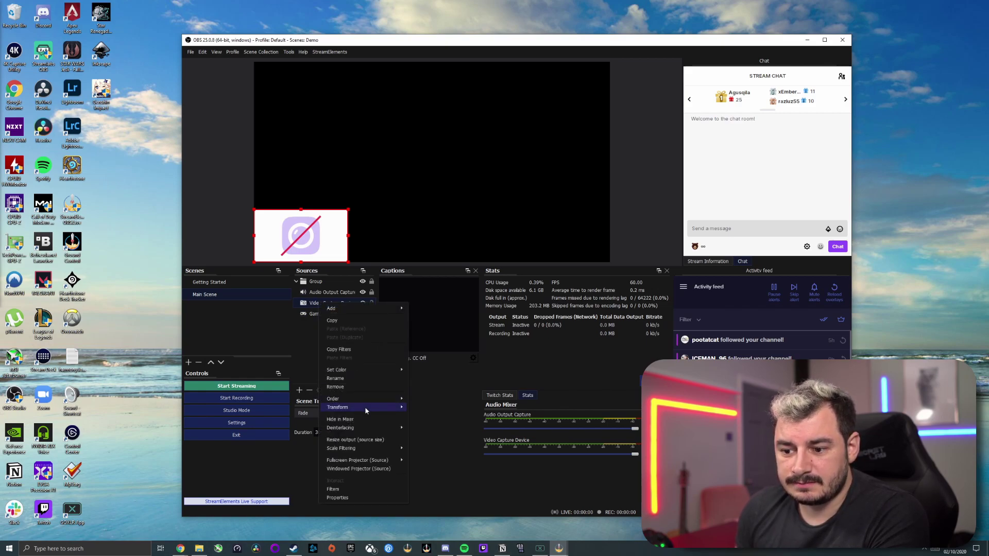
click(344, 490)
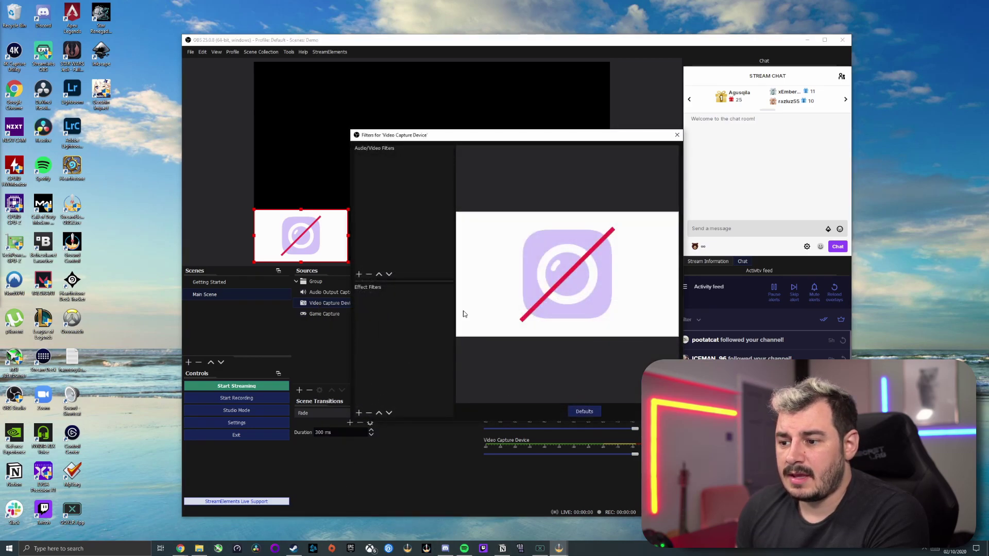
drag(497, 137, 437, 87)
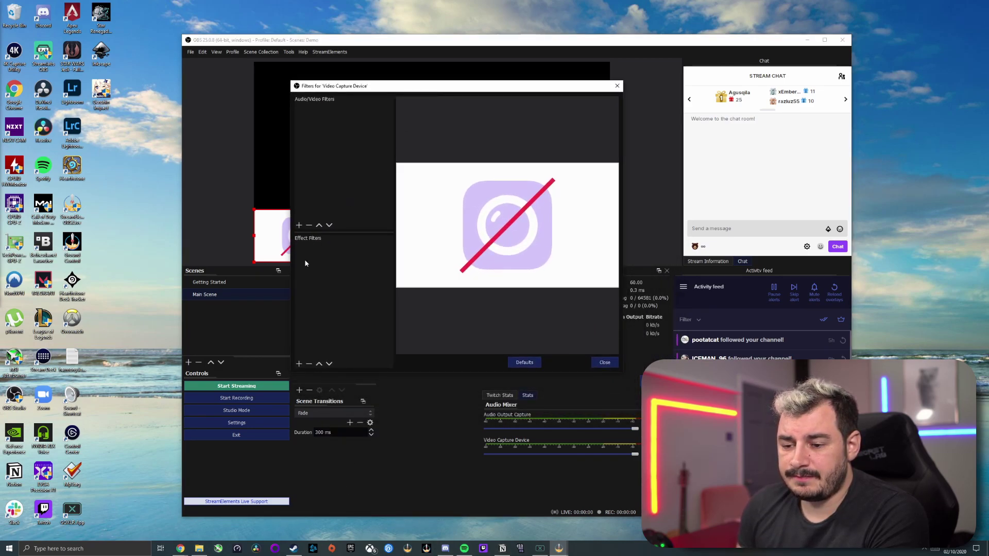
click(300, 364)
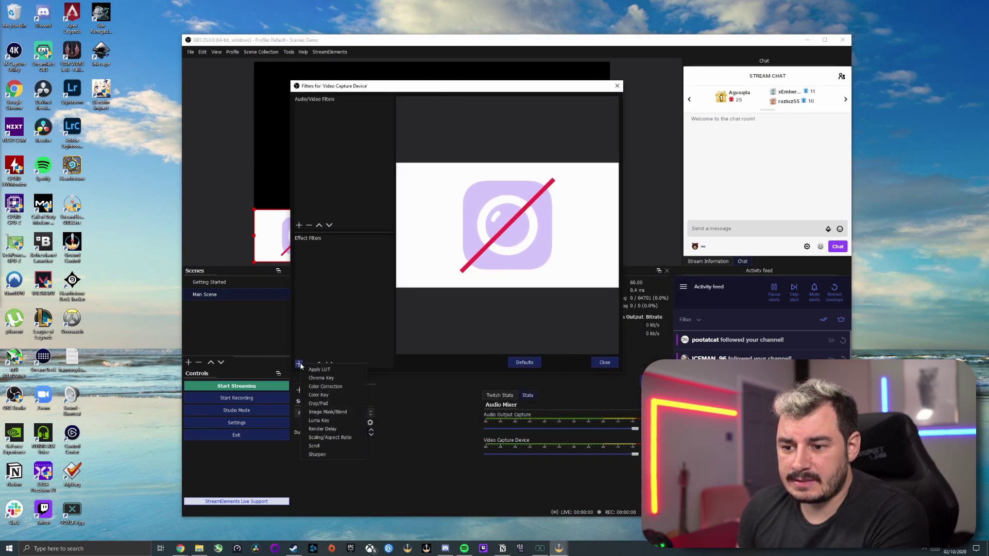
click(319, 413)
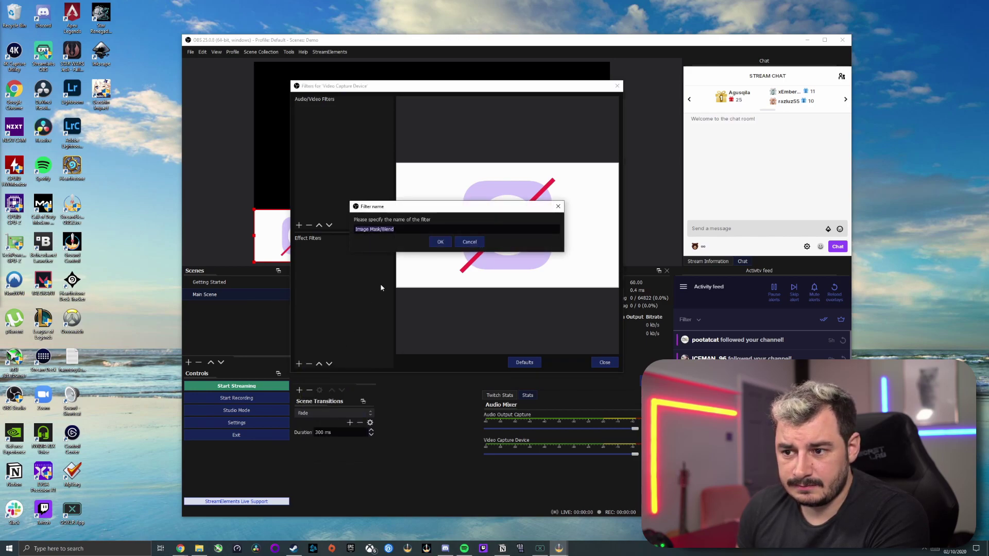
click(441, 243)
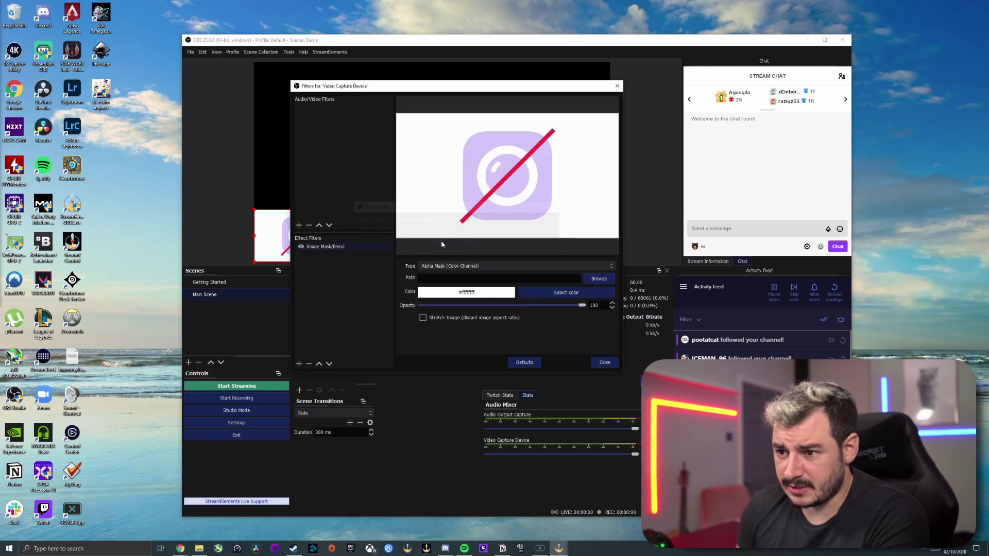
- Set the mask image to Webcam Rounded Corners.jpg from Documents > Streams > Graphics and Assets > OBS > Demo
click(597, 279)
click(325, 202)
double_click(381, 206)
double_click(390, 157)
double_click(381, 148)
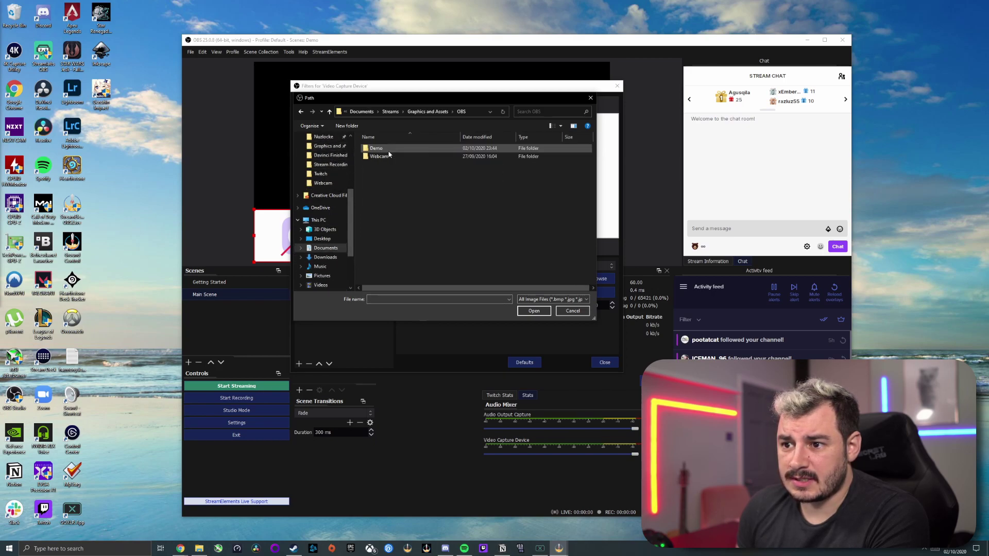
double_click(381, 148)
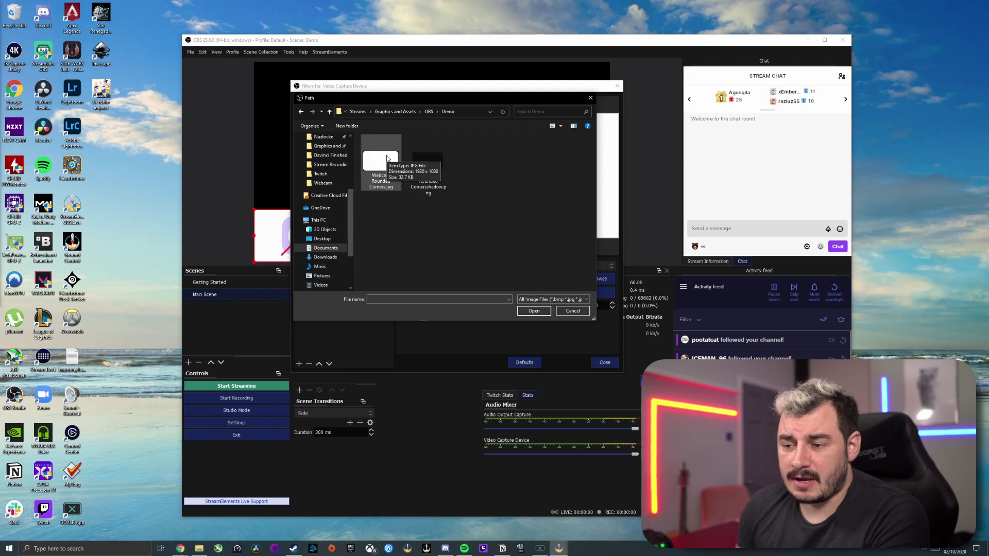
double_click(380, 160)
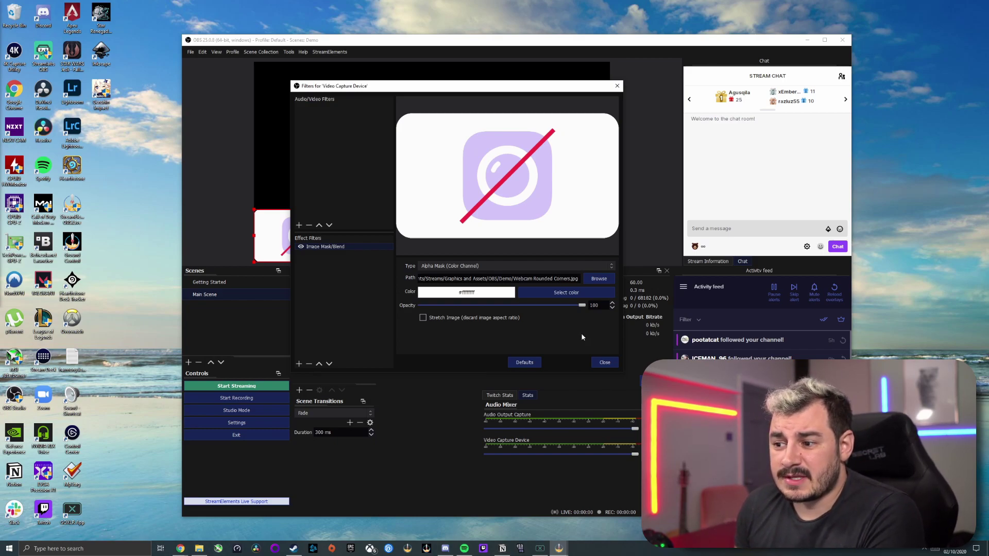
- Close the filters window, align the group to the canvas's left edge, and check the webcam properties
click(605, 362)
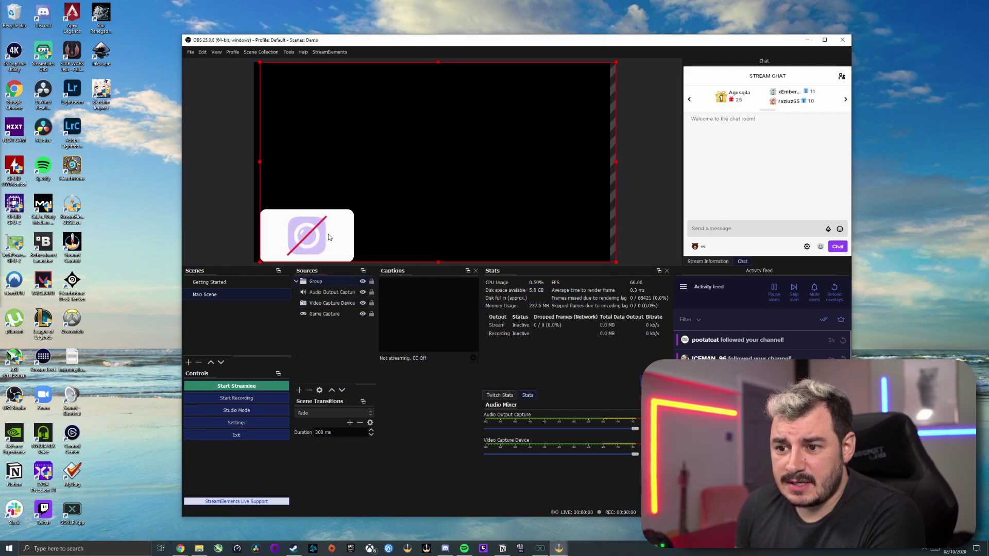
drag(328, 237, 323, 237)
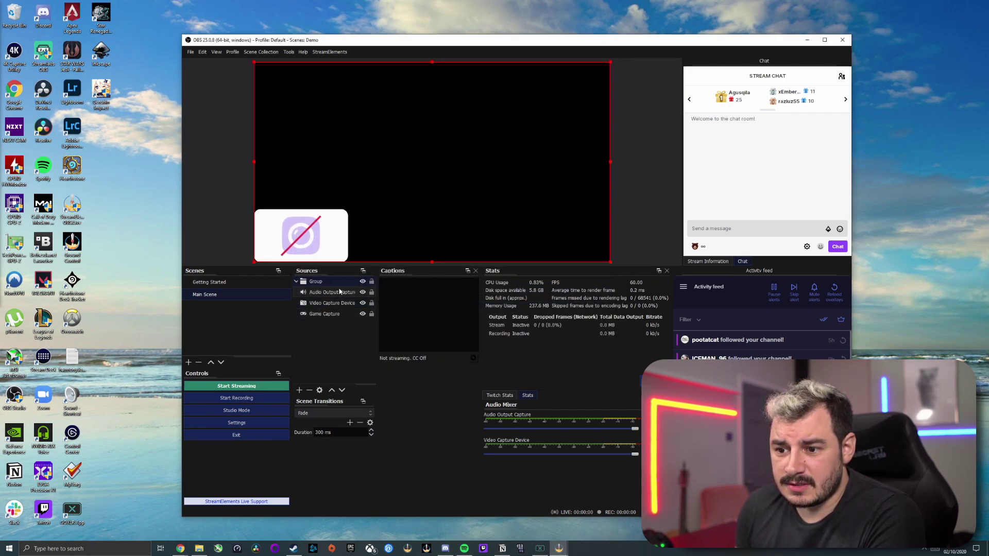
click(334, 303)
right_click(337, 305)
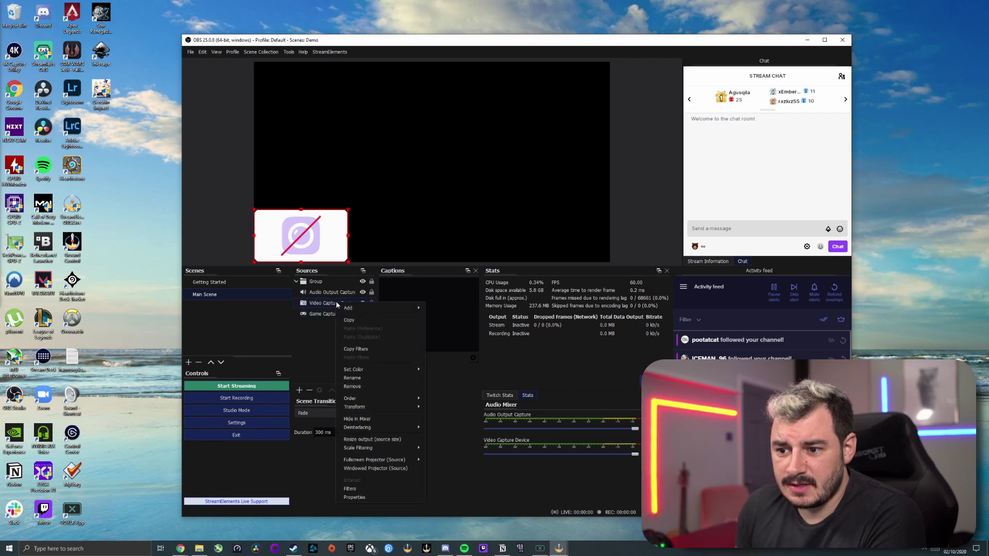
click(327, 306)
double_click(327, 304)
key(Escape)
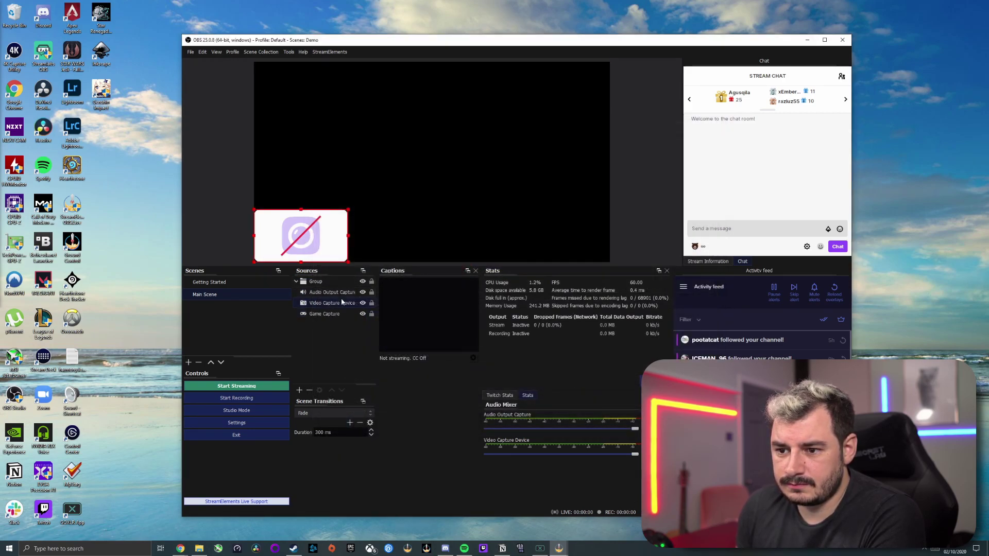
- Pull Video Capture Device out of Group to the top of Sources, then launch Fall Guys from Steam
drag(333, 282, 319, 282)
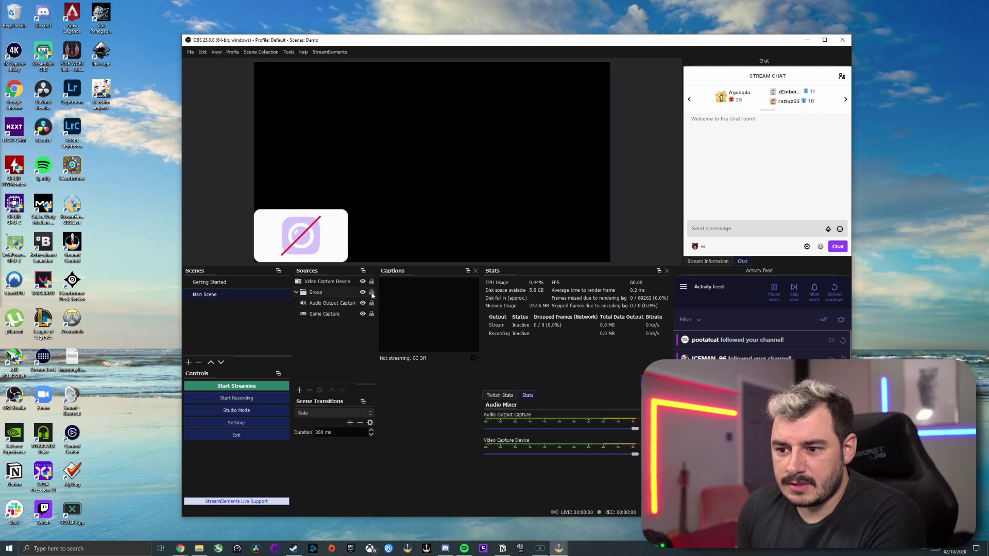
mouse_move(309, 238)
mouse_down()
mouse_move(390, 189)
mouse_move(336, 205)
mouse_move(311, 240)
mouse_up()
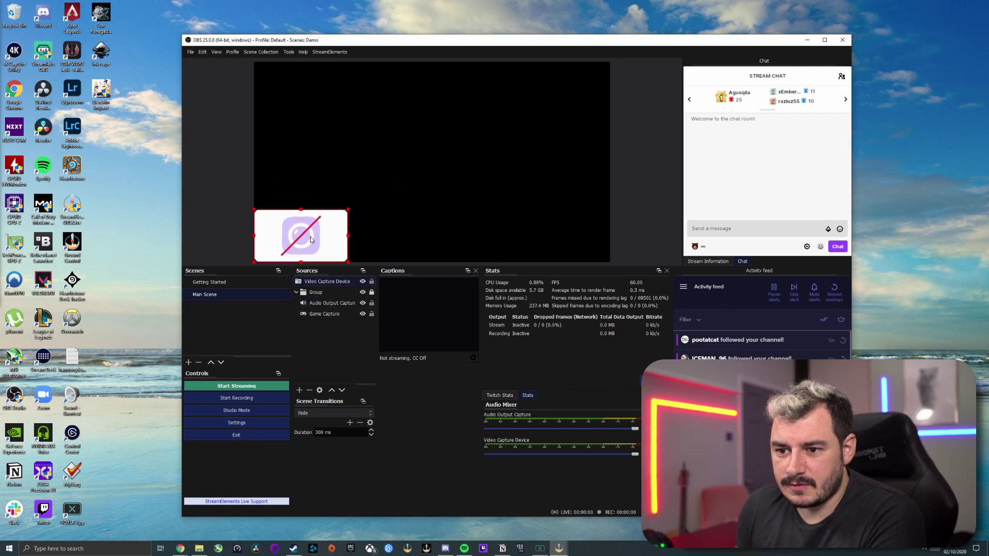
click(333, 314)
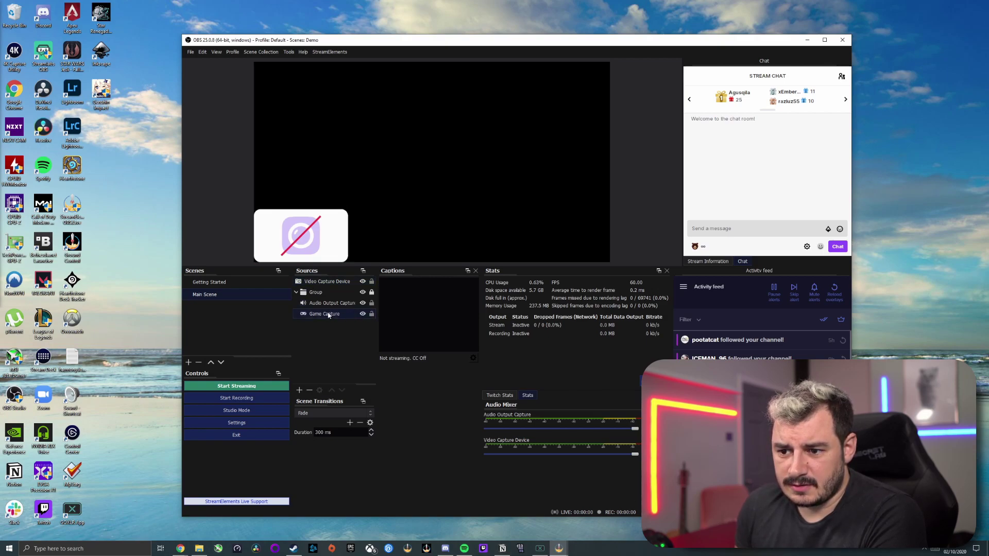
click(294, 548)
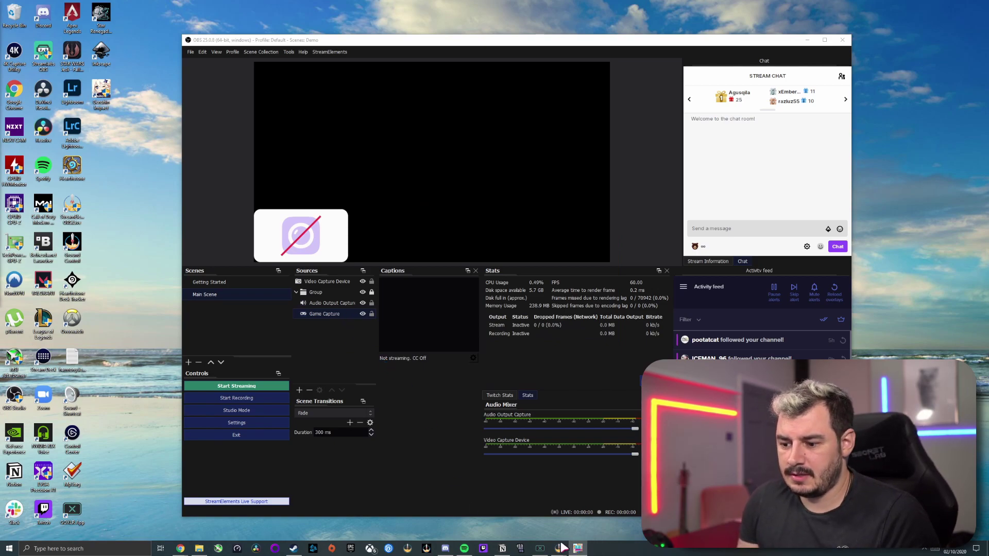
- Return to OBS Studio and add a new Image source named Shadow
key(alt+Tab)
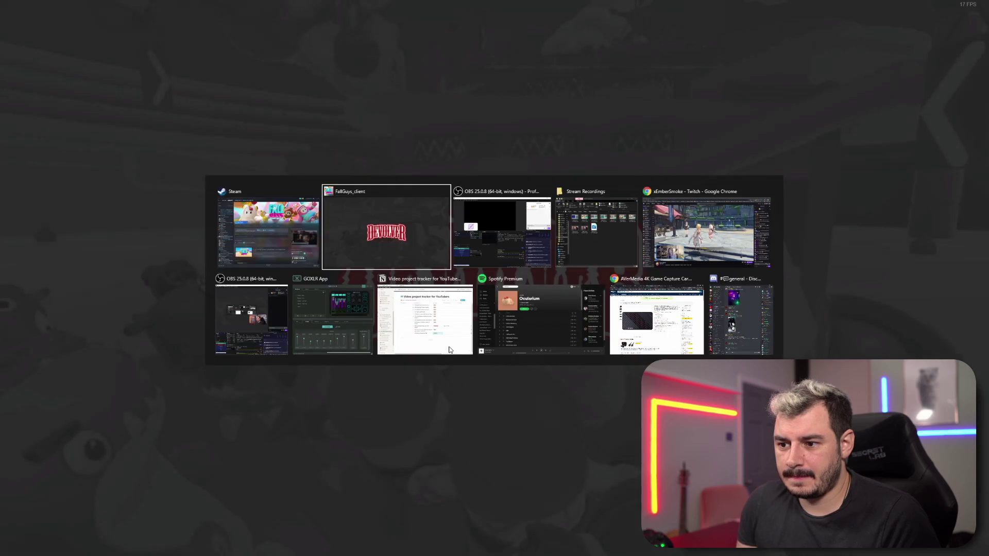
key(alt+Tab)
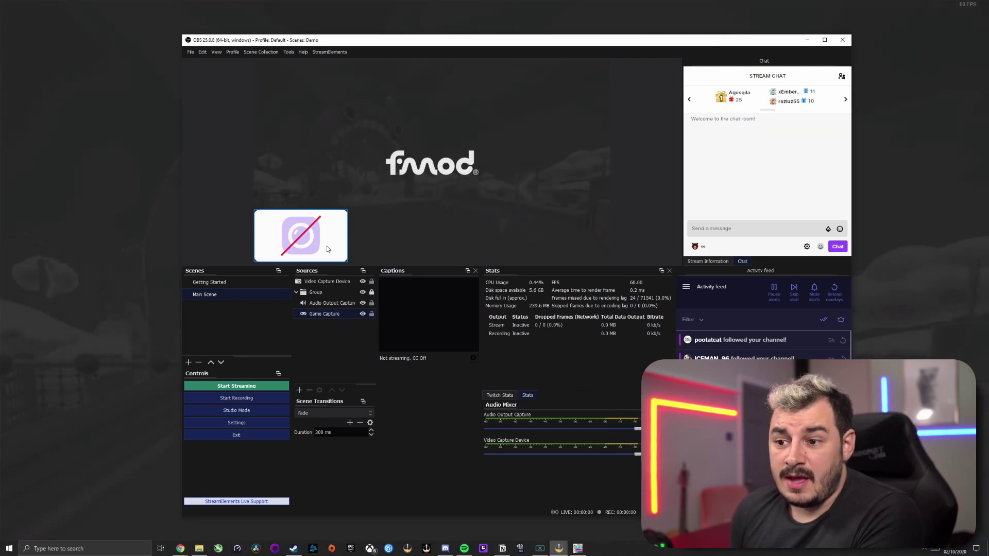
click(299, 390)
click(372, 450)
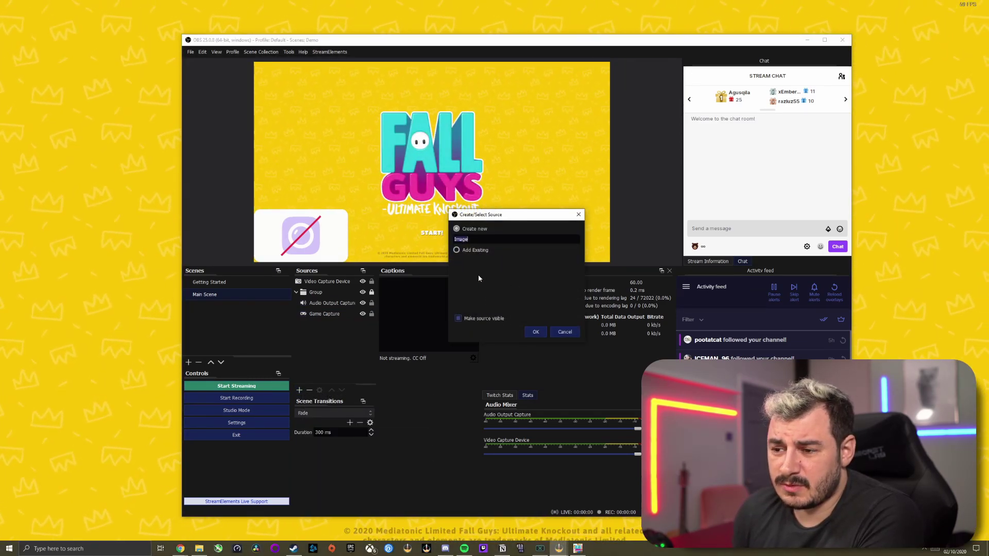
text(Shadow)
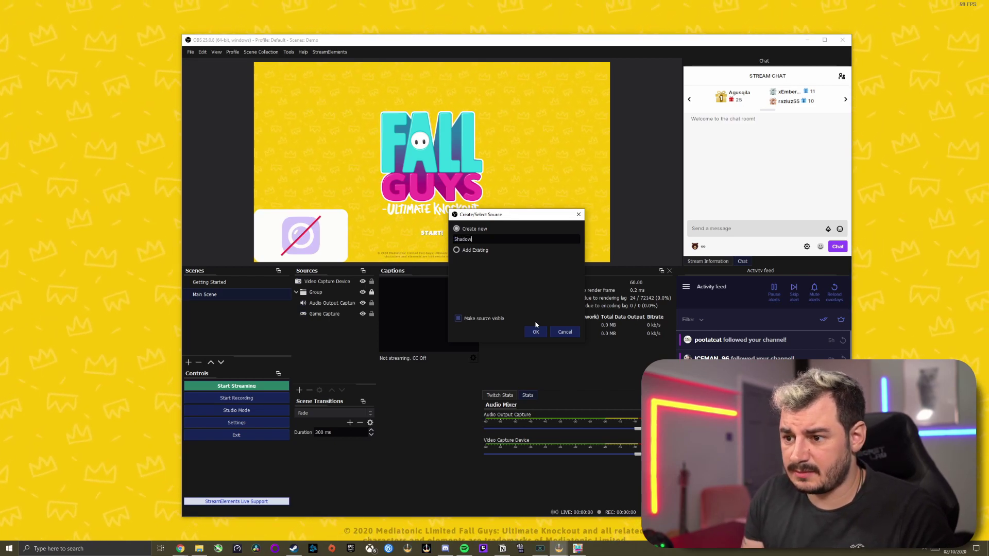
click(536, 332)
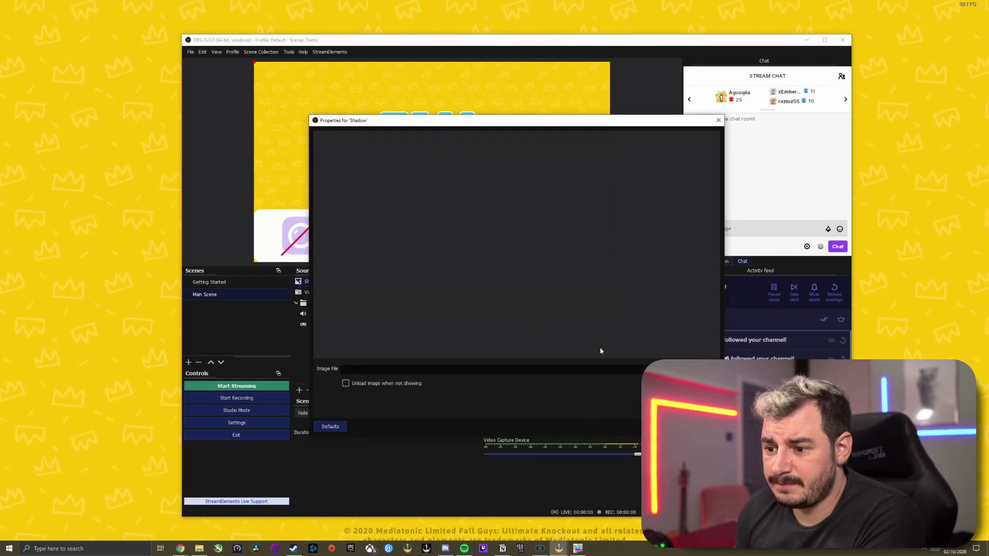
- Set the Shadow source's image to Webcam Rounded Cornershadow.png from the Demo folder
click(693, 369)
click(448, 146)
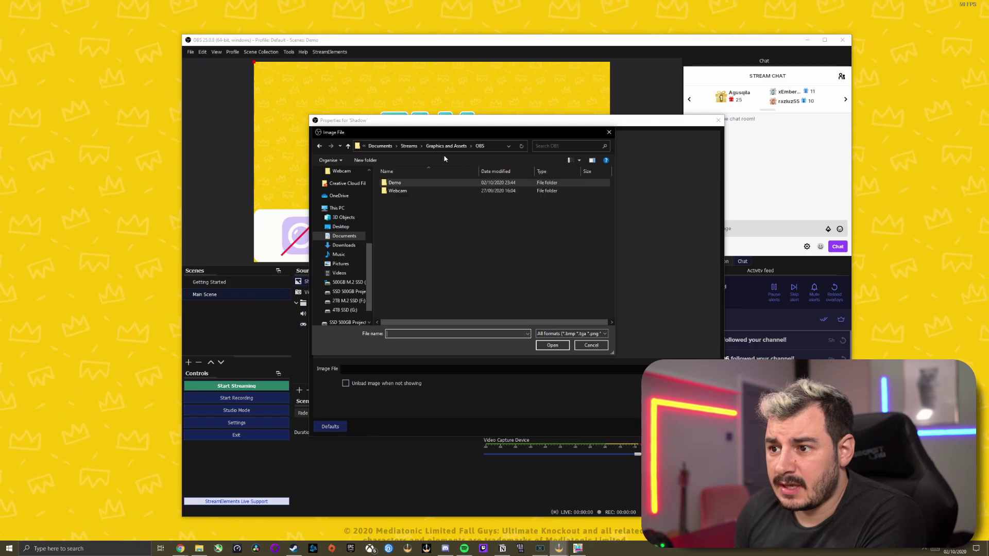
double_click(396, 177)
double_click(489, 200)
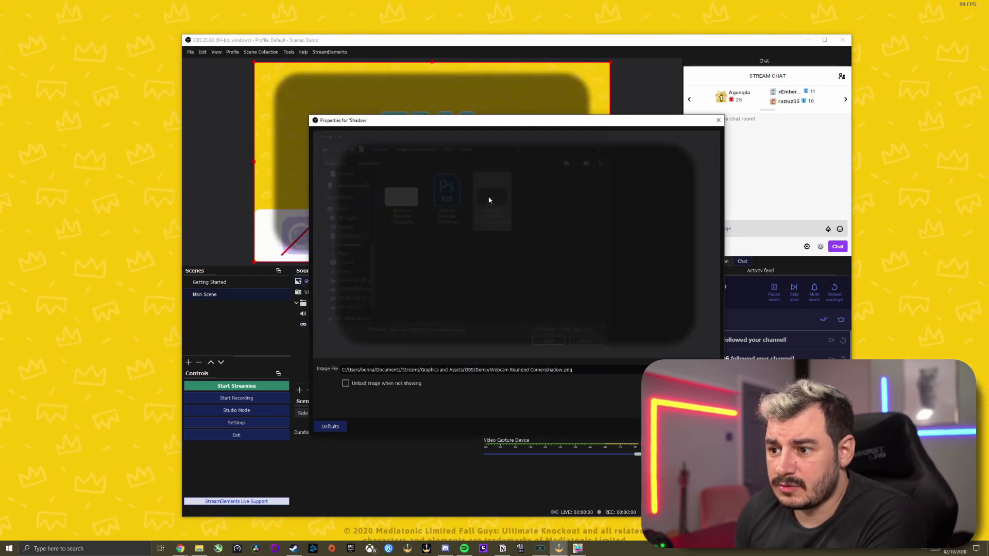
key(Return)
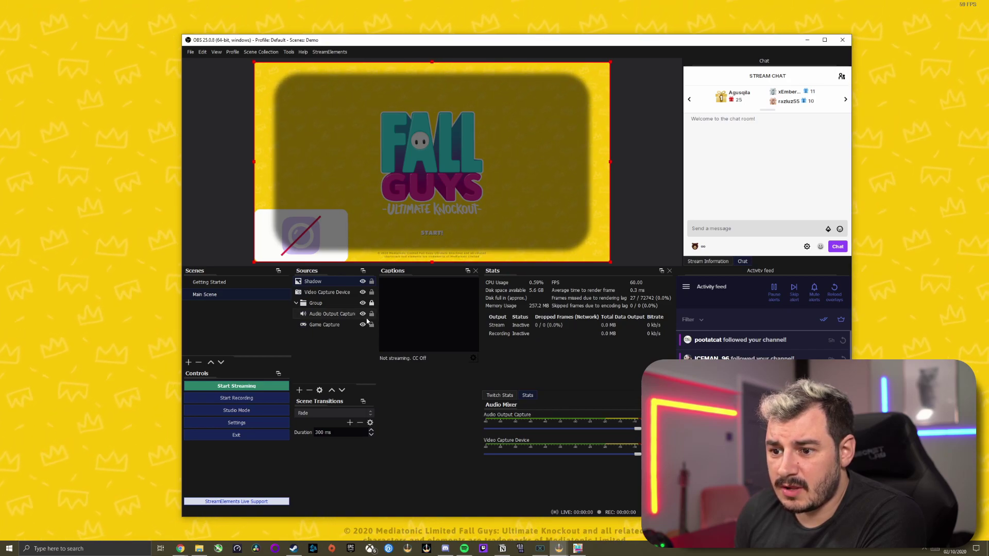
- Shrink and reposition the shadow image over the logo and enlarge the webcam card
drag(459, 255, 515, 227)
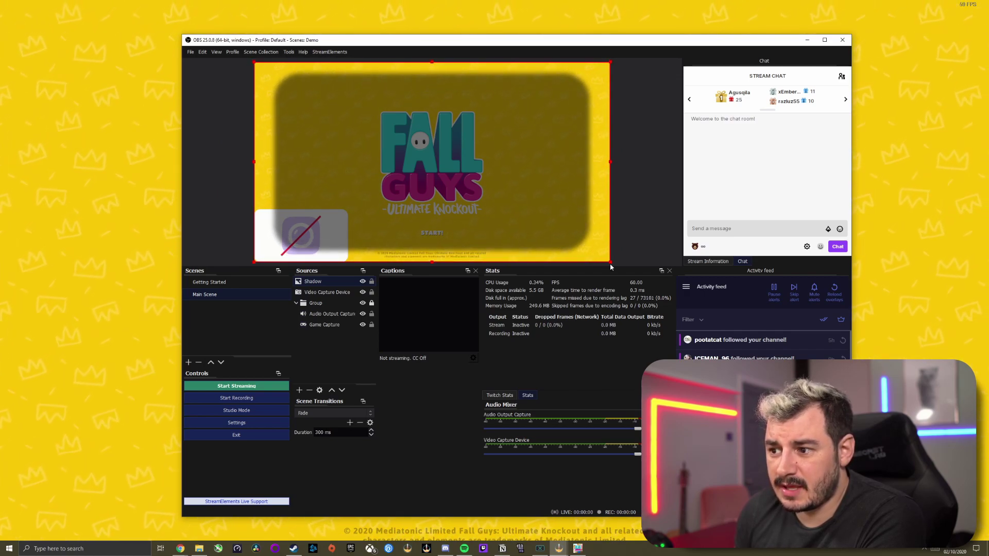
drag(609, 264, 464, 187)
drag(300, 118, 424, 108)
drag(326, 244, 394, 190)
drag(486, 127, 400, 168)
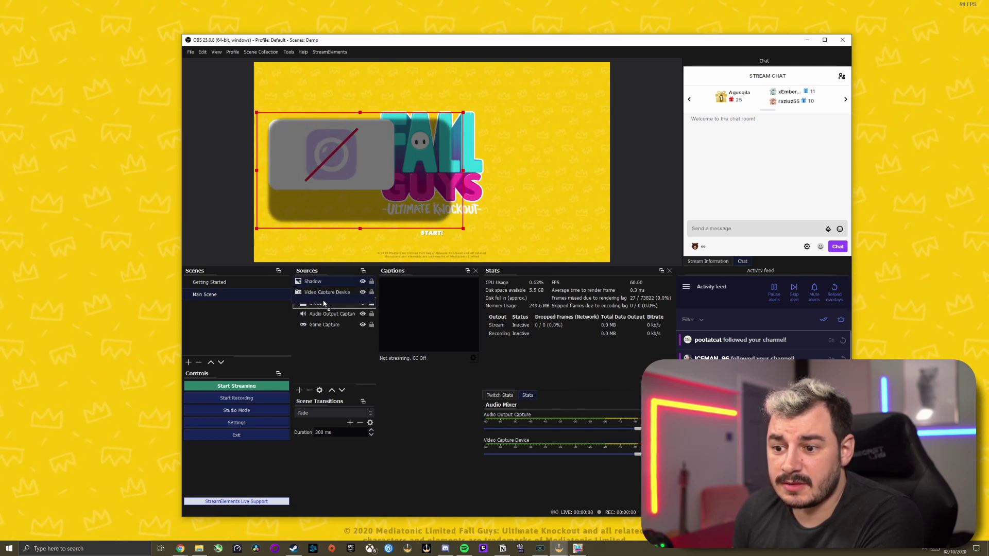
- Place Shadow beneath the webcam in Sources, offset it down-right and shrink it to hug the card
drag(323, 303, 324, 301)
drag(340, 163, 347, 166)
drag(469, 231, 376, 177)
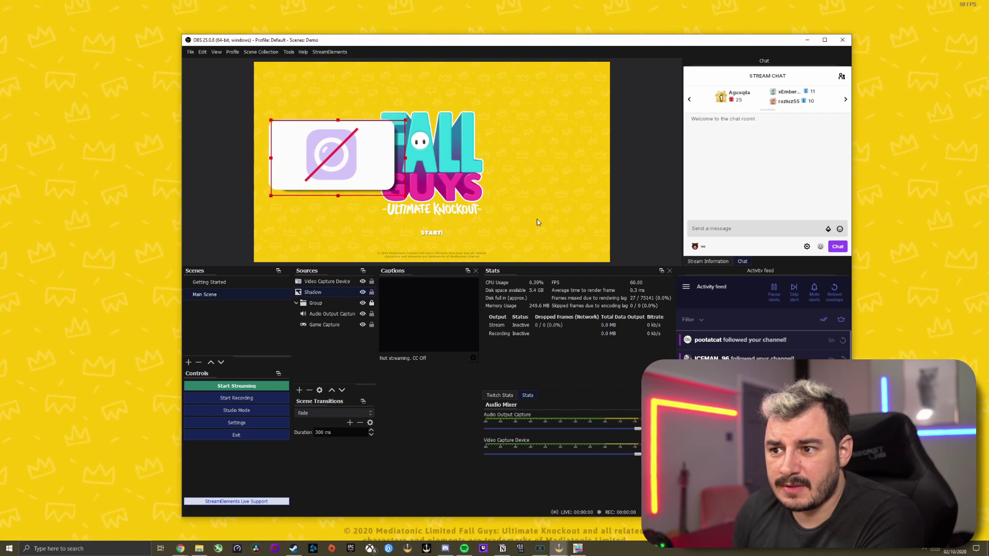
- Group the webcam and Shadow with Group Selected Items and drag the group to the upper right
click(326, 102)
click(328, 154)
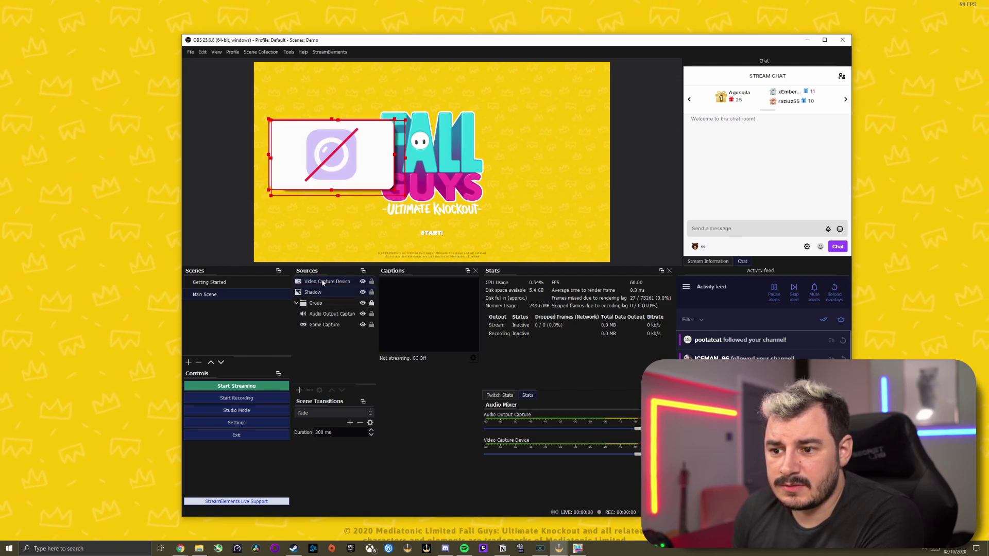
right_click(323, 283)
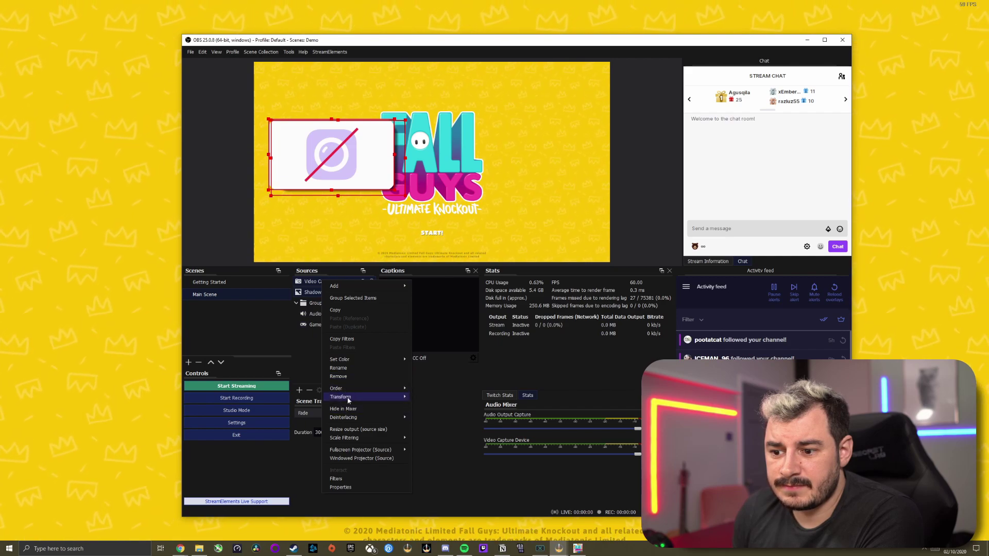
click(355, 298)
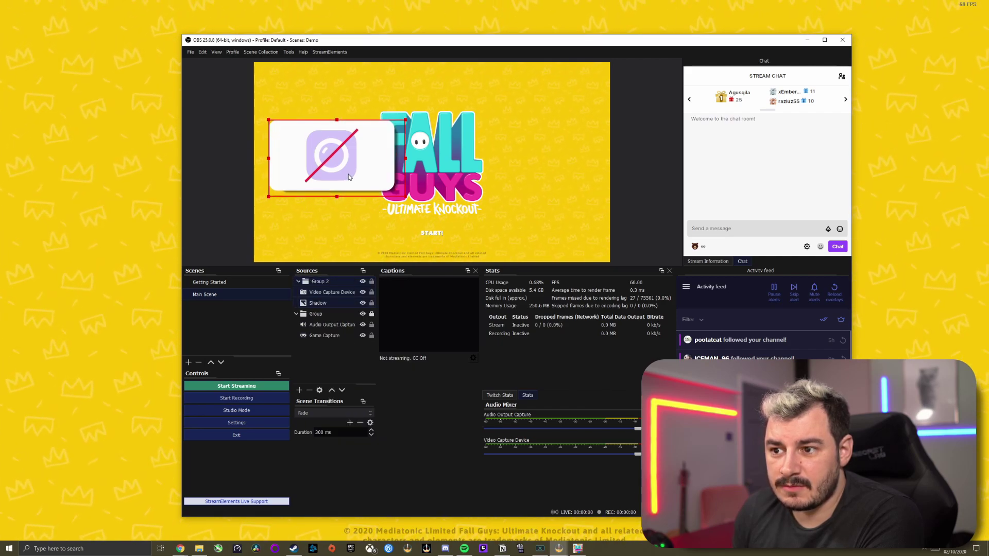
drag(348, 176, 564, 219)
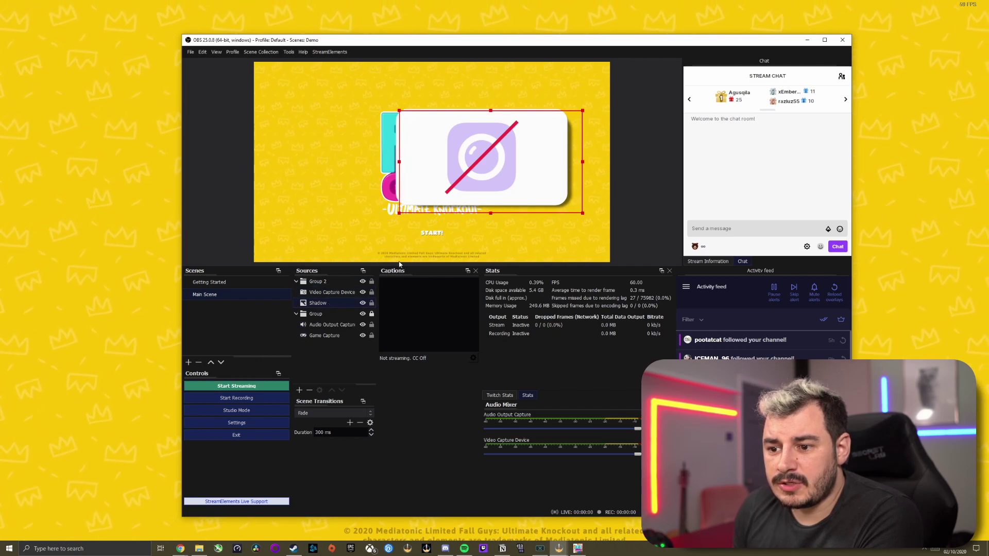
- Select the Shadow source inside Group 2 and nudge it slightly down
click(327, 293)
click(571, 182)
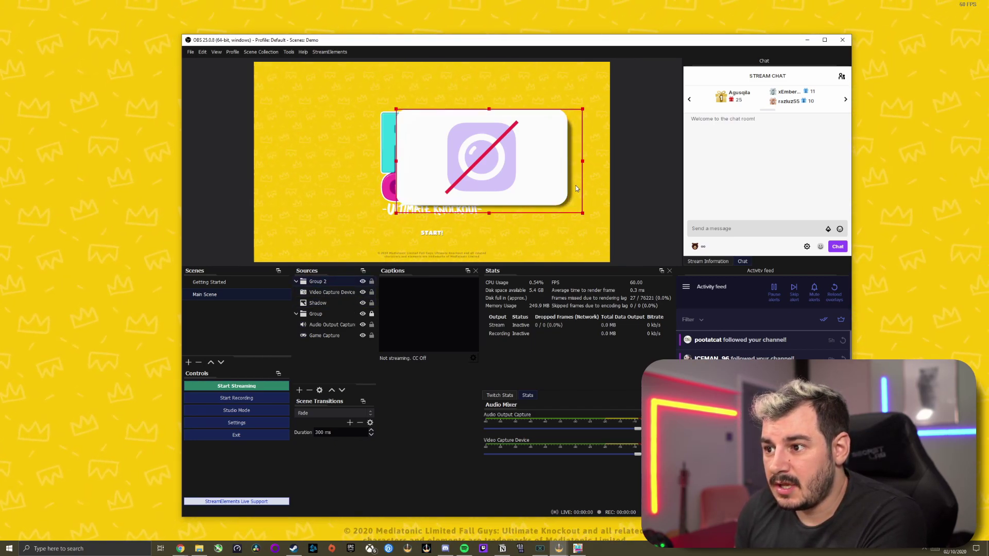
click(324, 304)
mouse_move(583, 212)
mouse_down()
mouse_move(565, 217)
mouse_move(584, 217)
mouse_up()
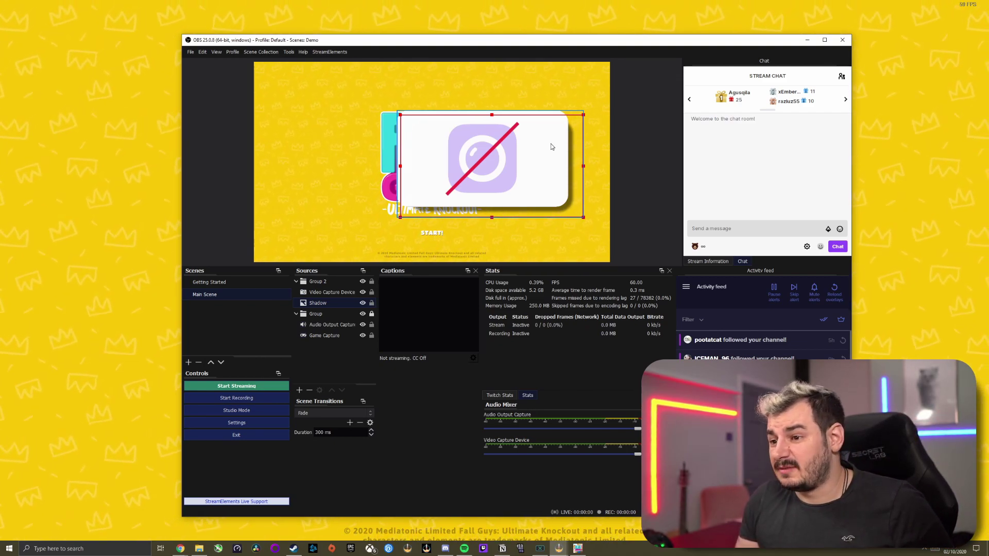
- Shift the shadow slightly left, then scale Group 2 down into the canvas's bottom-left corner
mouse_move(569, 220)
mouse_down()
mouse_move(561, 216)
mouse_move(579, 215)
mouse_up()
drag(596, 110, 497, 242)
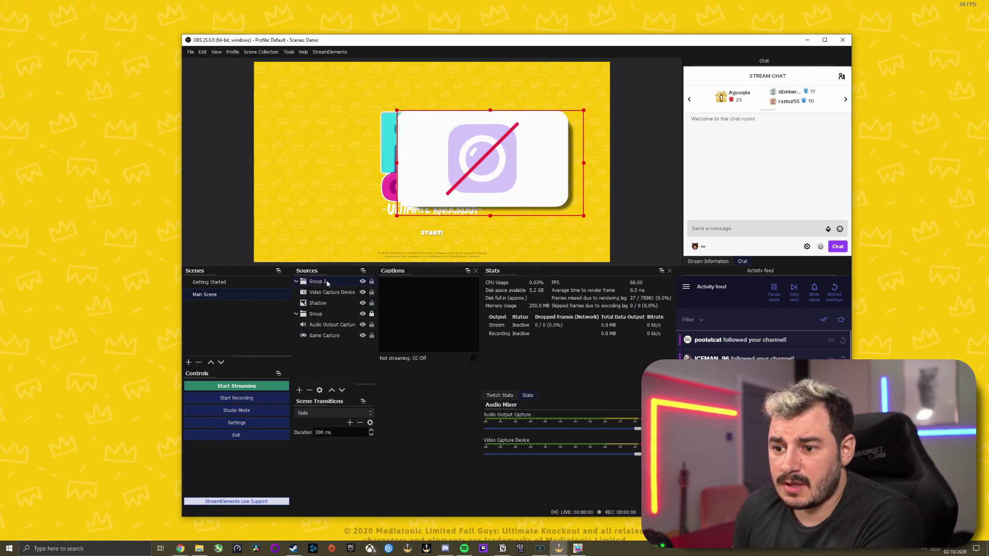
click(371, 282)
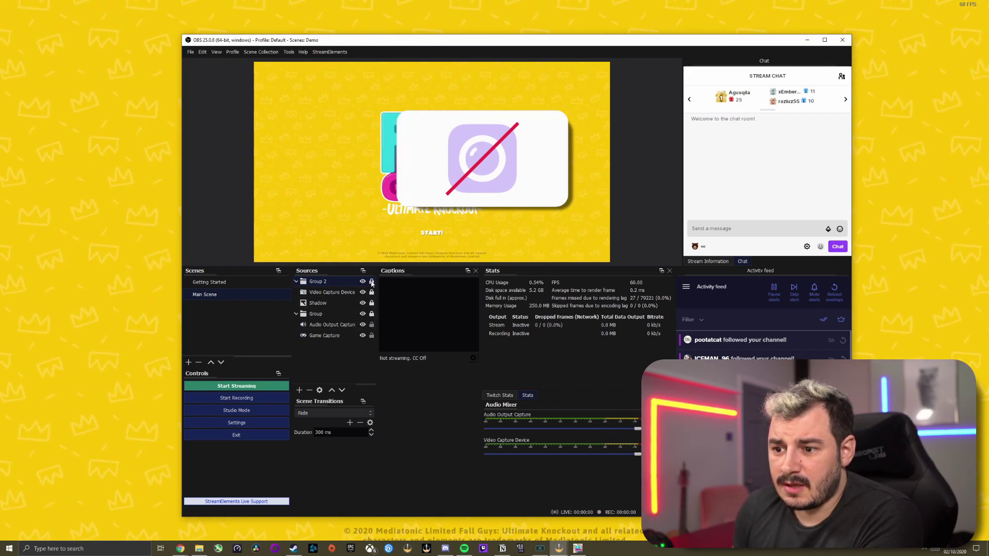
click(371, 283)
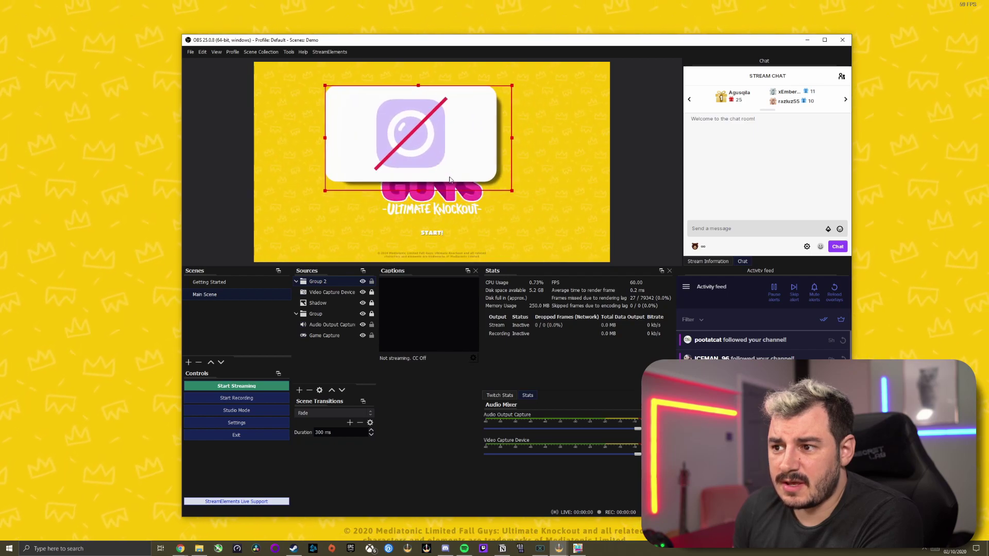
drag(511, 192, 359, 244)
click(460, 249)
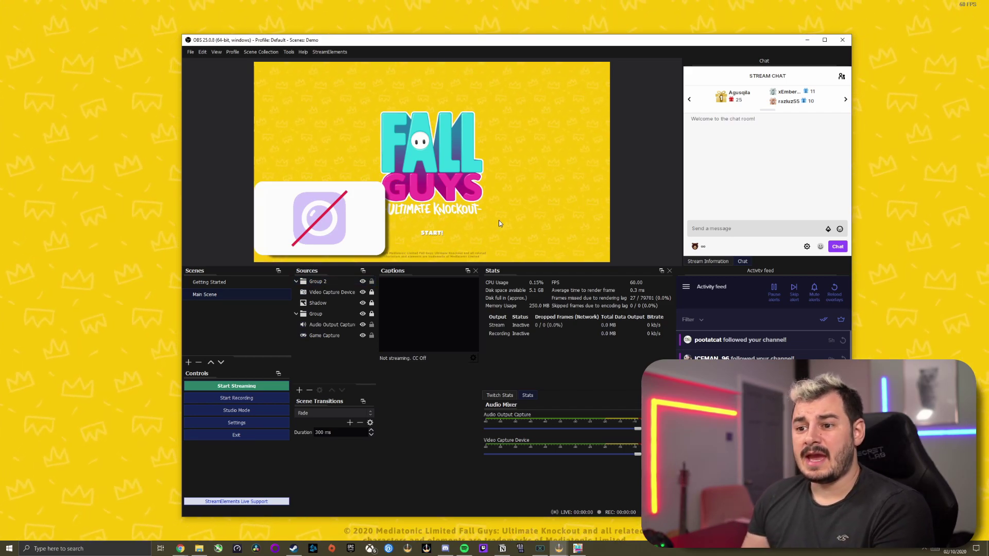